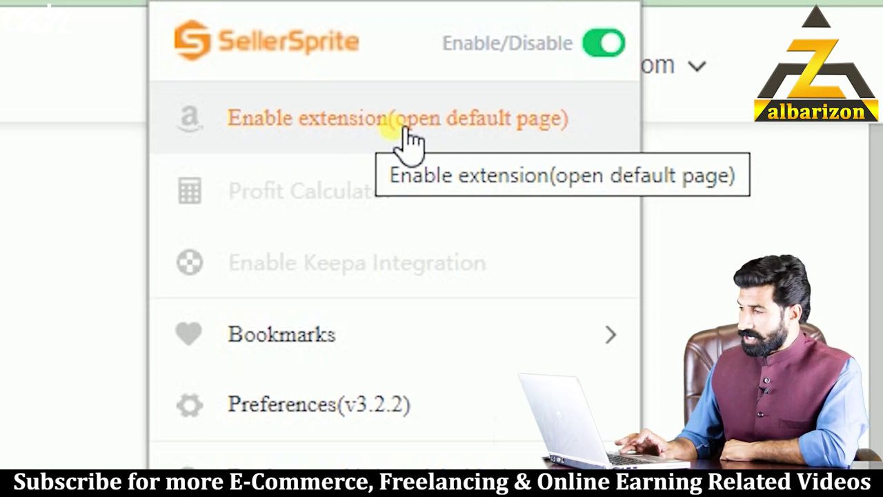
- Open the SellerSprite extension's default sign-in page and switch to its sign-up form
left_click(405, 136)
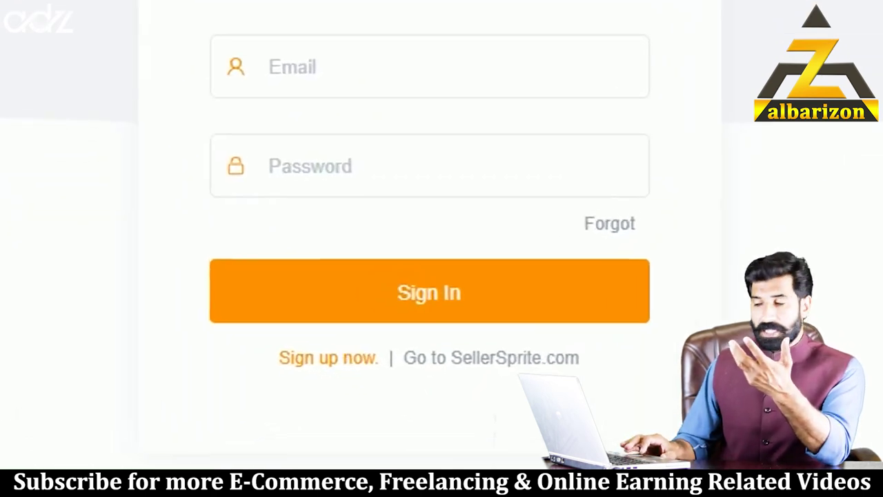
left_click(292, 366)
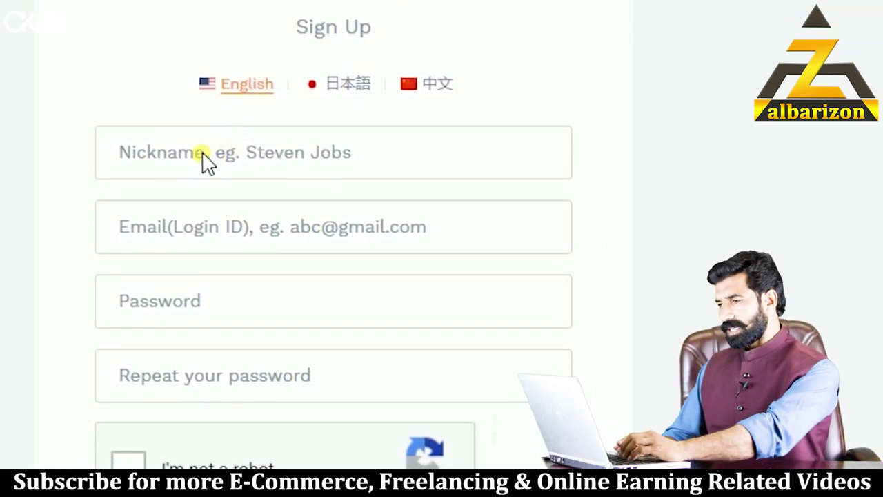
- Fill in the nickname and the account e-mail address on the SellerSprite sign-up form
left_click(193, 155)
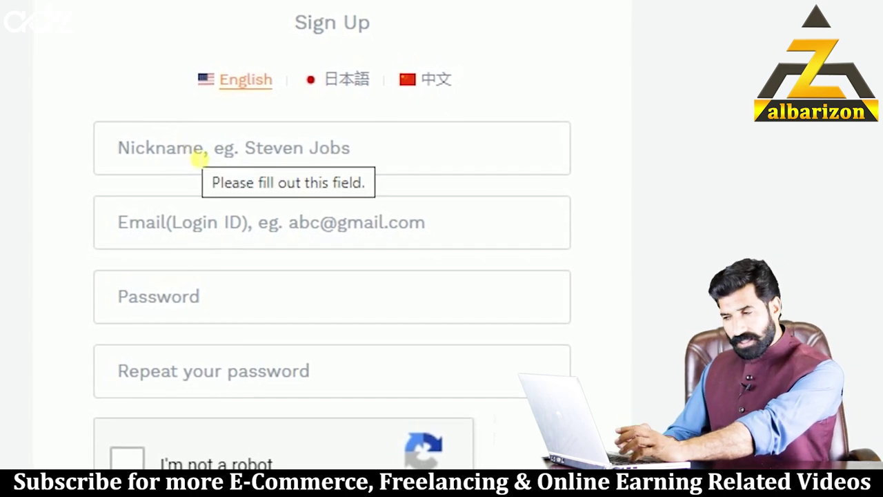
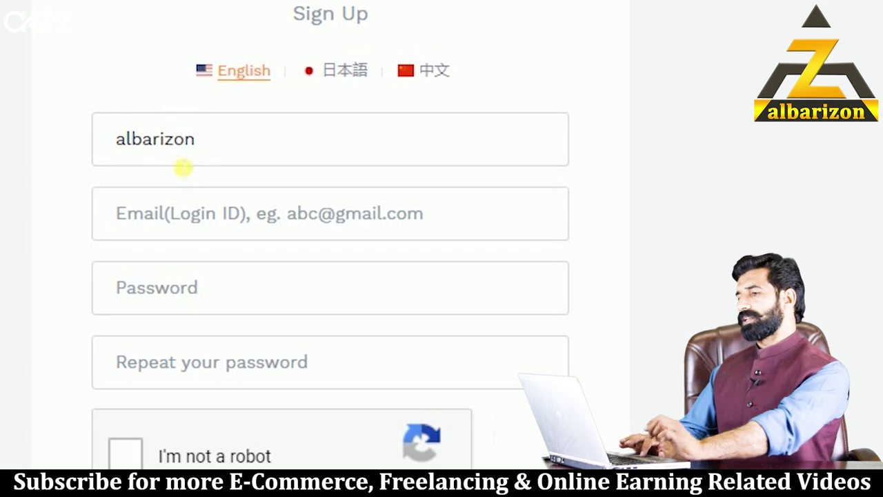
left_click(188, 219)
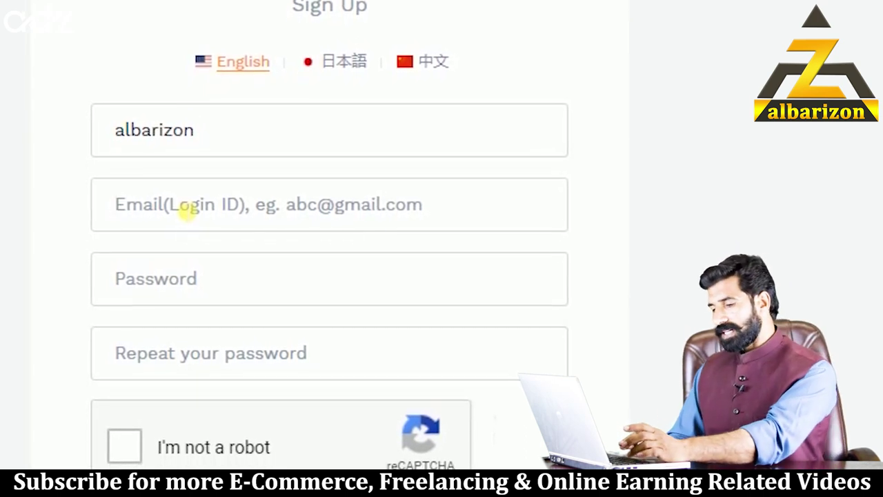
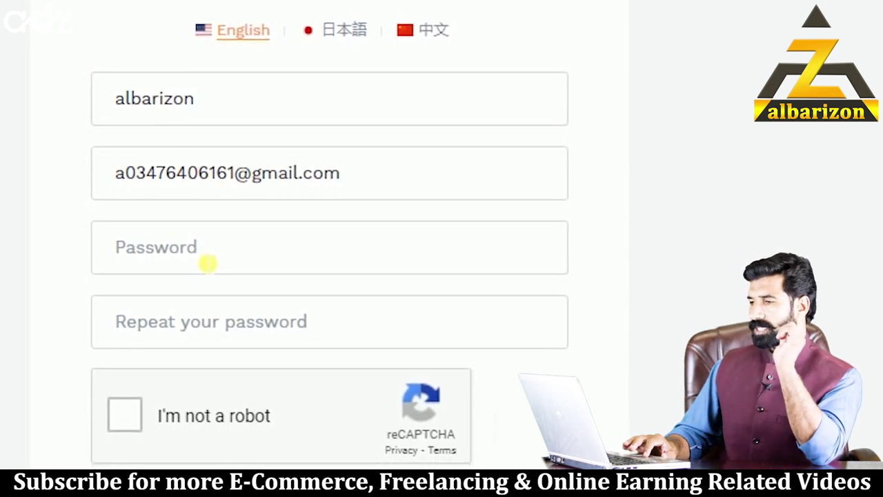
left_click(208, 262)
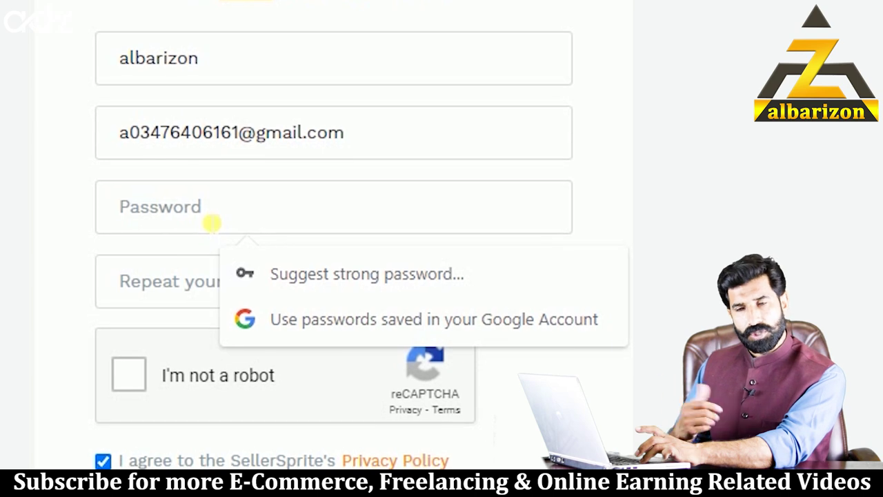
- Enter the account password and repeat it, then tick the reCAPTCHA 'I'm not a robot' box
type("a")
type("•••")
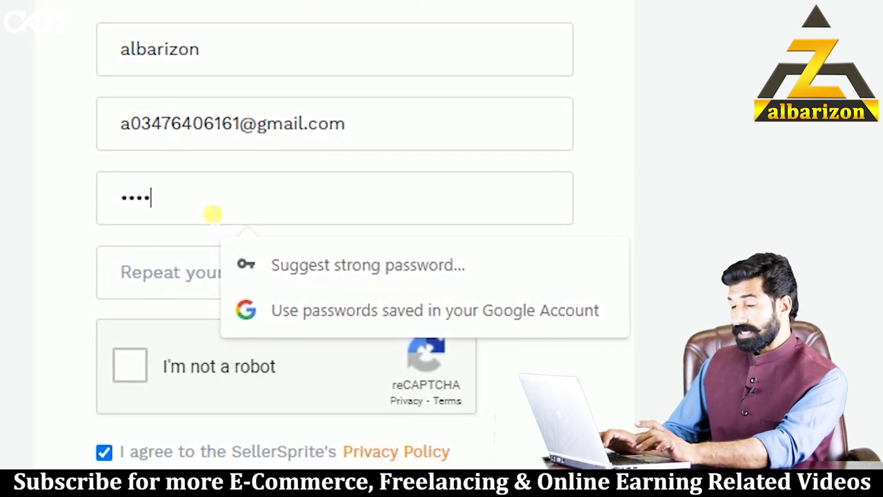
type("•••••")
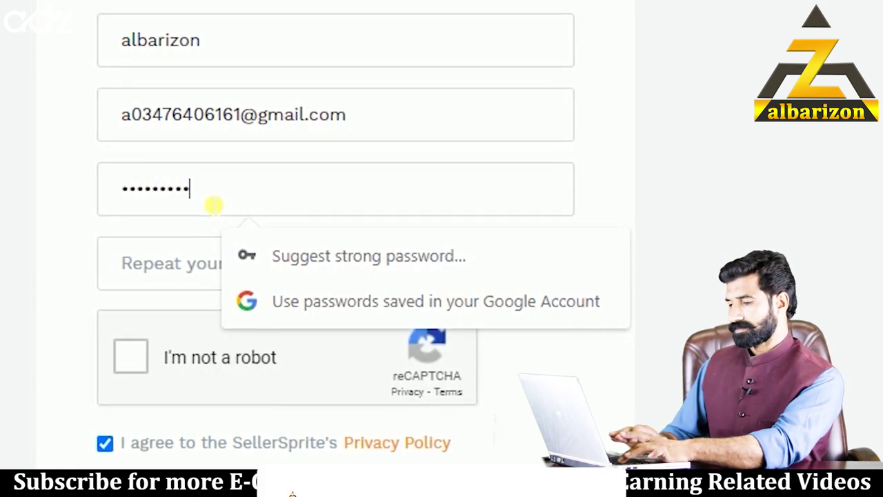
type("••")
left_click(182, 267)
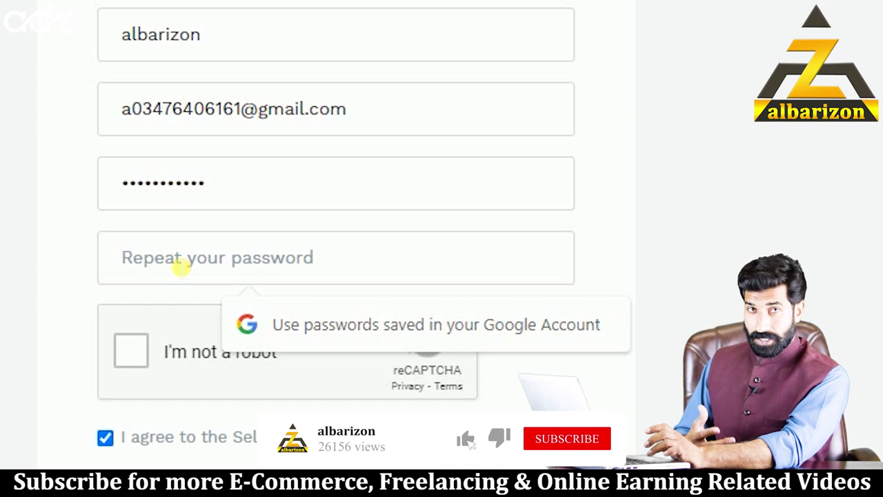
type("•")
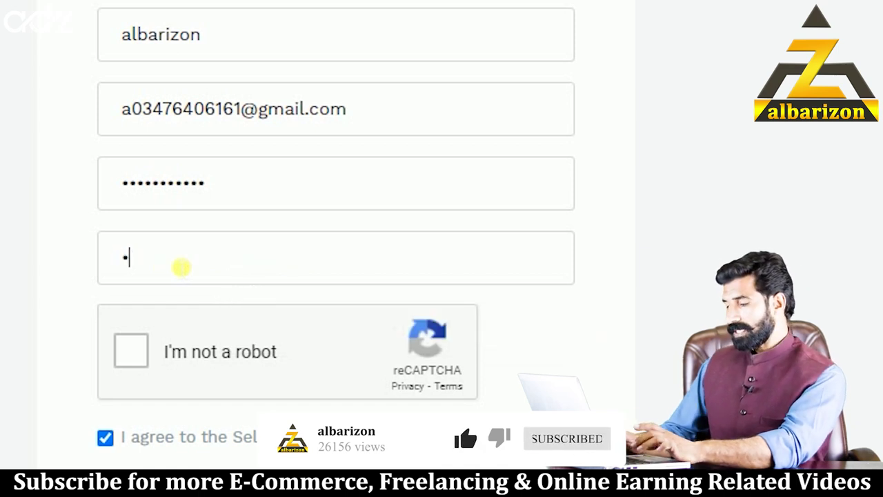
type("•••")
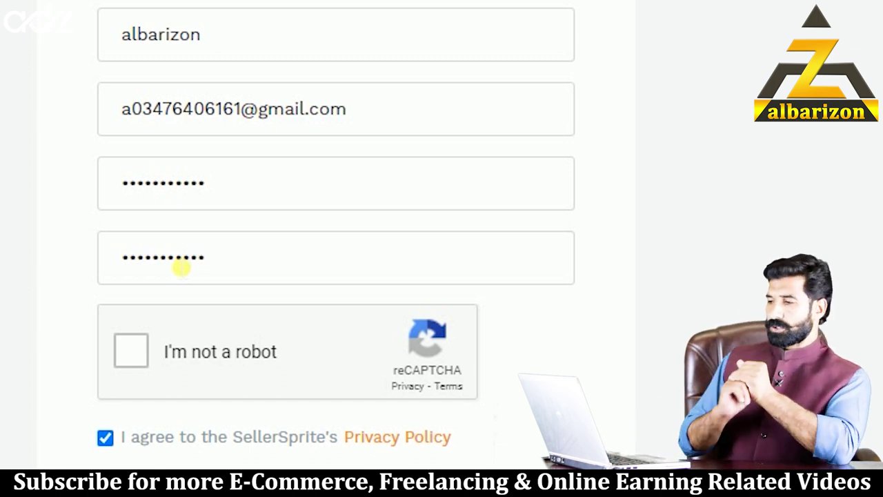
left_click(133, 354)
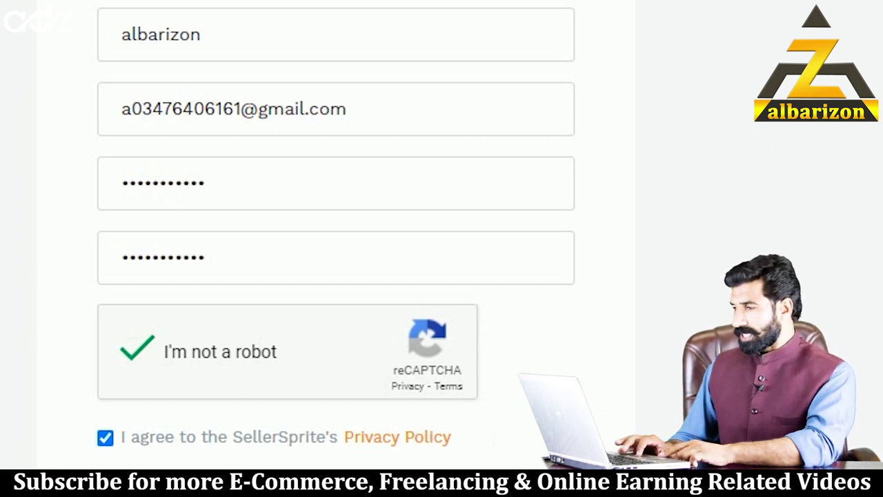
scroll(335, 234, "down", 1)
scroll(349, 403, "down", 2)
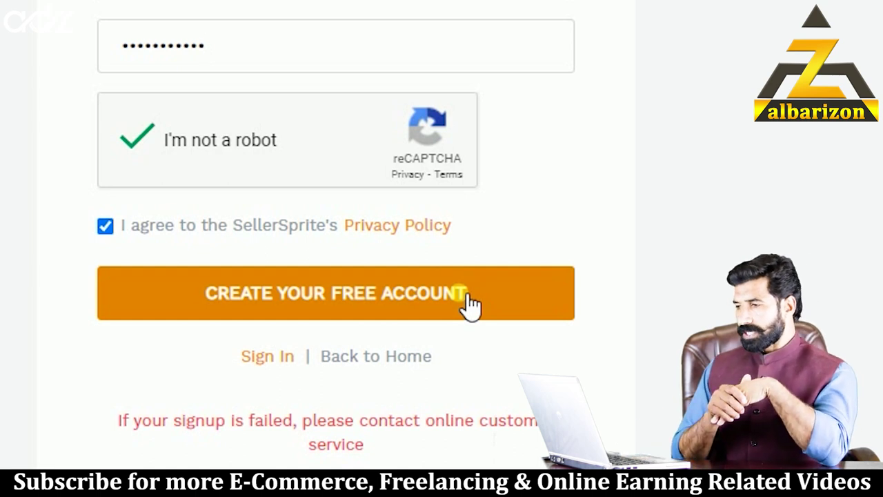
- Create the free SellerSprite account, save the login in Chrome, and sign in
left_click(461, 293)
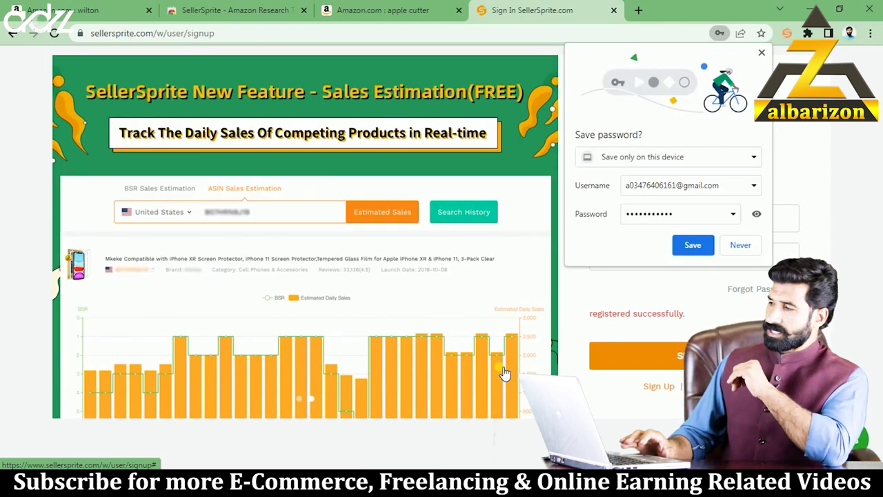
left_click(694, 247)
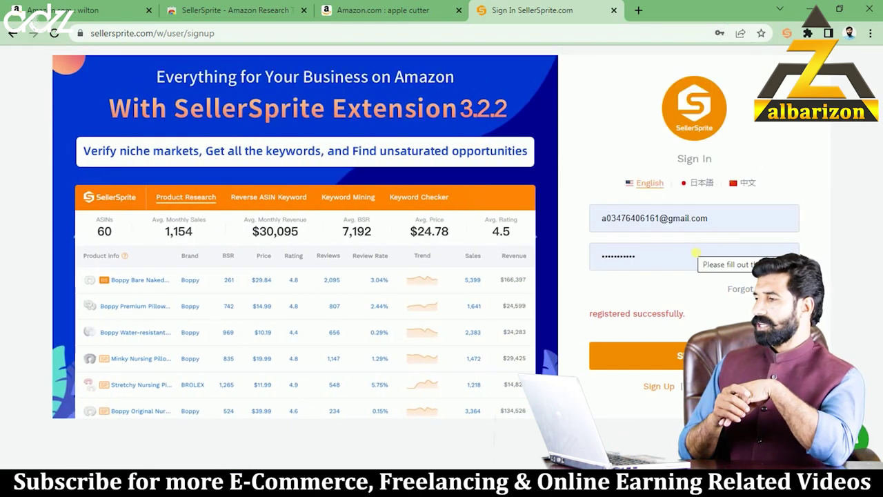
left_click(669, 363)
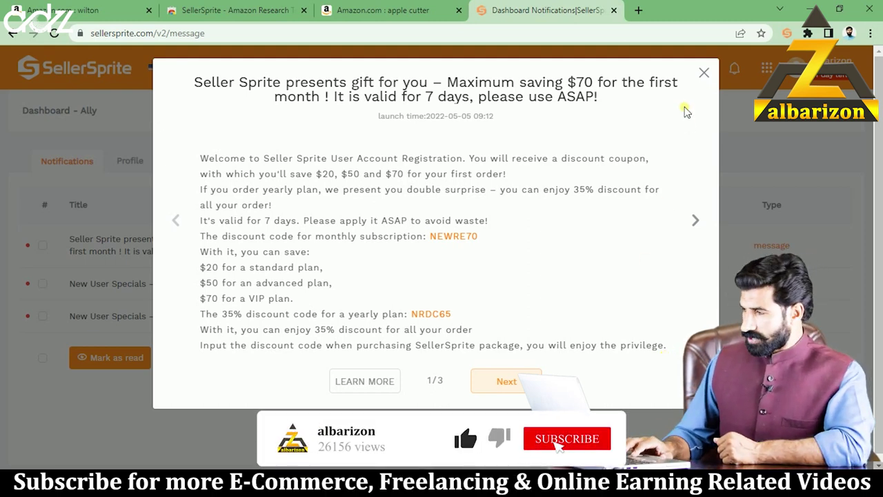
- Close the gift promotion dialog to reveal the SellerSprite notifications dashboard
left_click(705, 73)
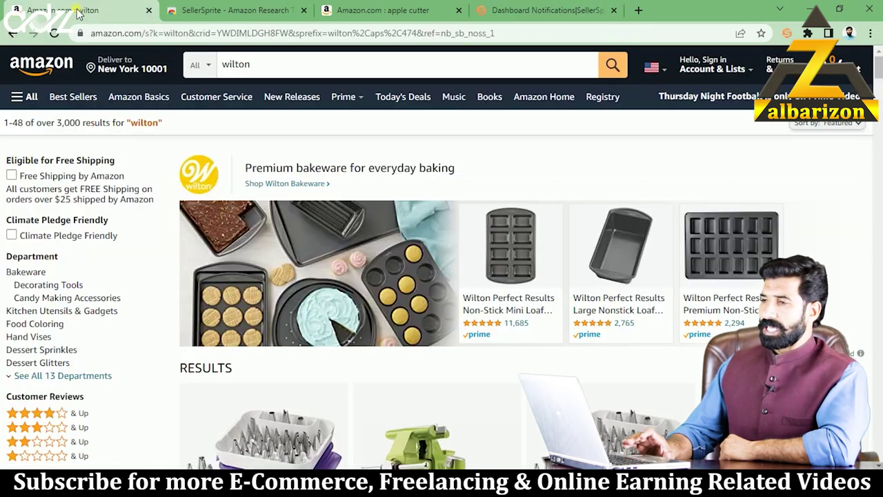
- Switch to the 'Amazon.com : wilton' browser tab
left_click(77, 12)
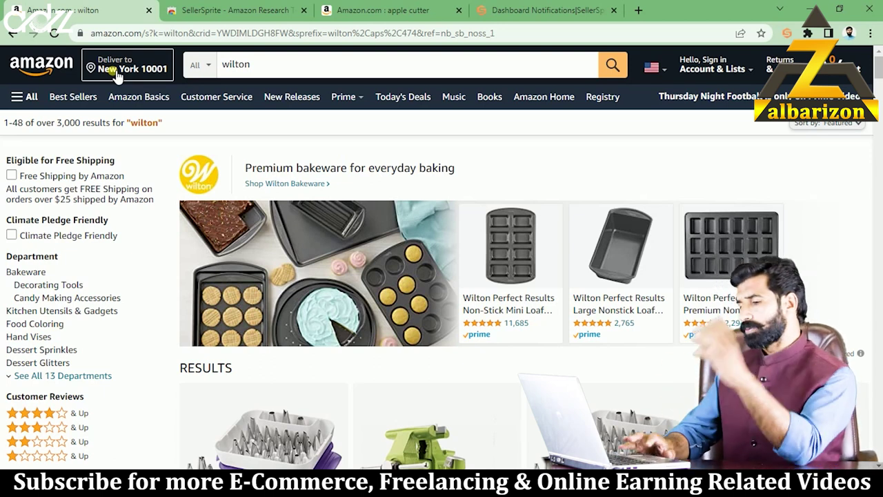
- Re-run the Amazon search for 'wilton' and scroll to the results grid with SellerSprite data panels
left_click(262, 67)
double_click(238, 66)
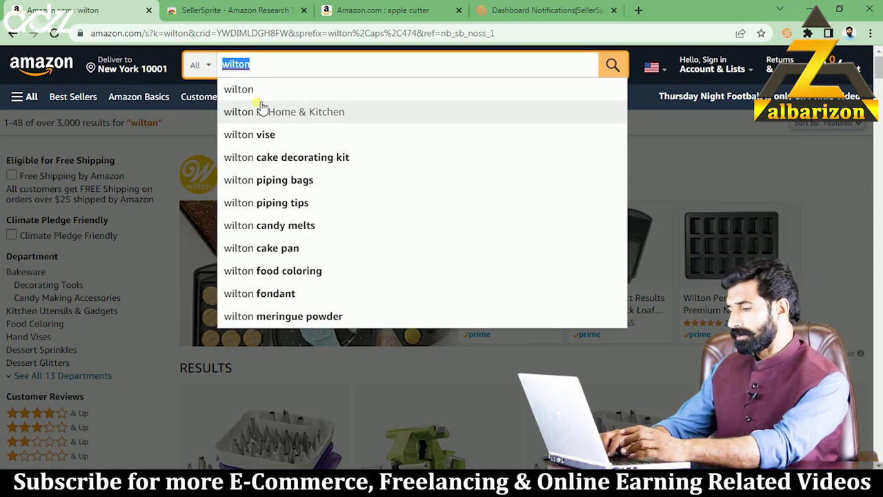
type("wiotn")
key("BackSpace")
key("BackSpace")
key("BackSpace")
type("ltin")
key("BackSpace")
key("BackSpace")
type("on")
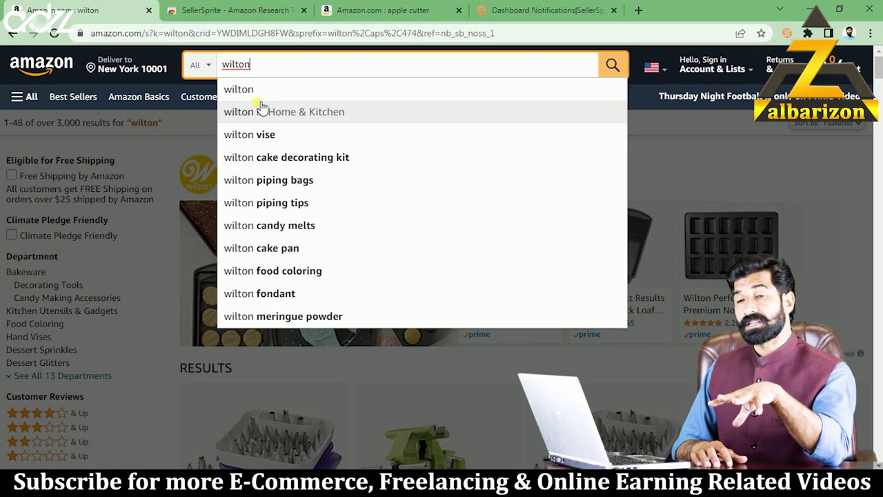
left_click(260, 94)
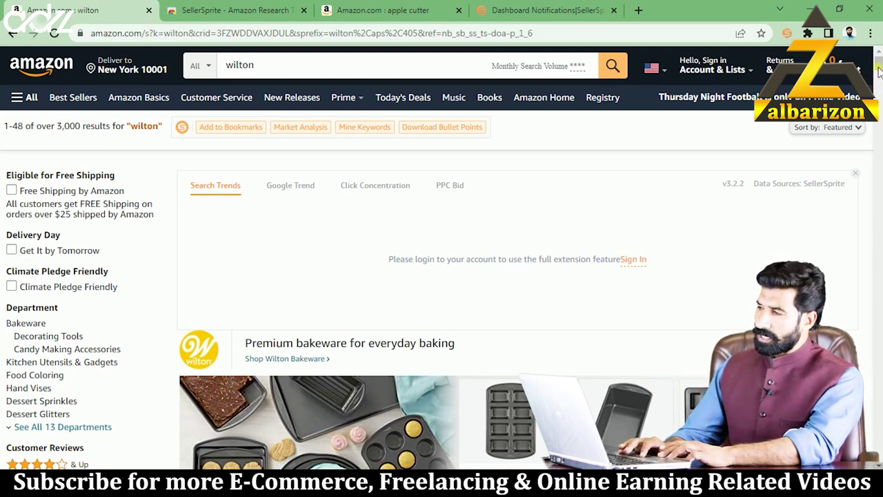
left_click_drag(879, 67, 880, 87)
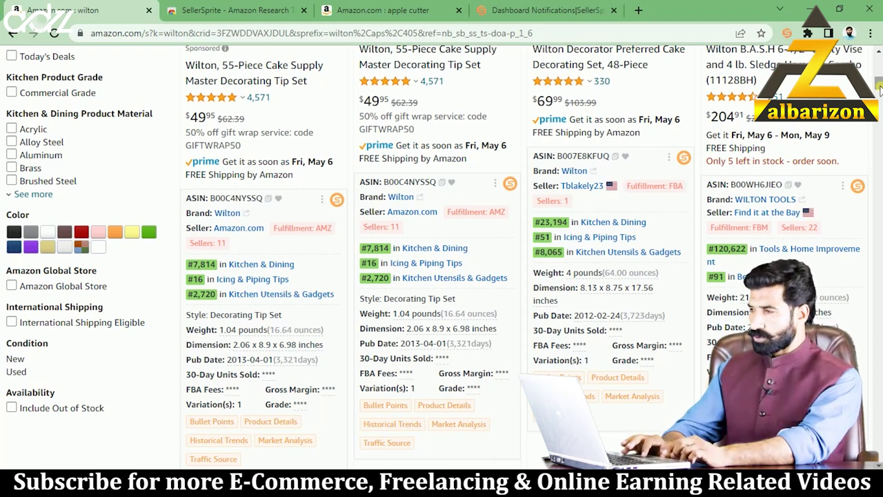
left_click_drag(881, 88, 881, 86)
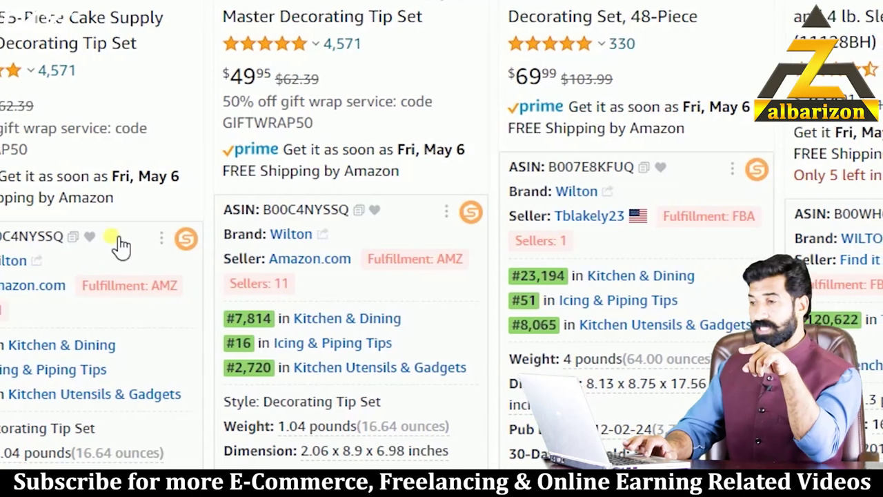
mouse_move(163, 242)
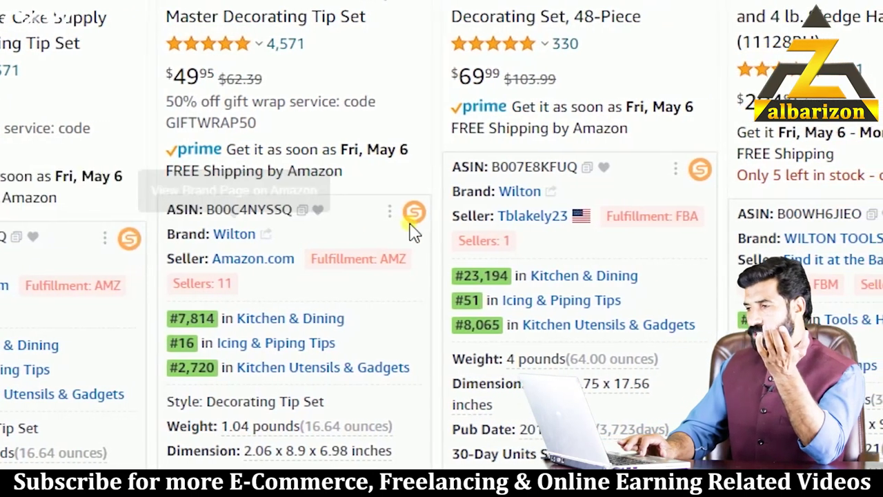
mouse_move(431, 228)
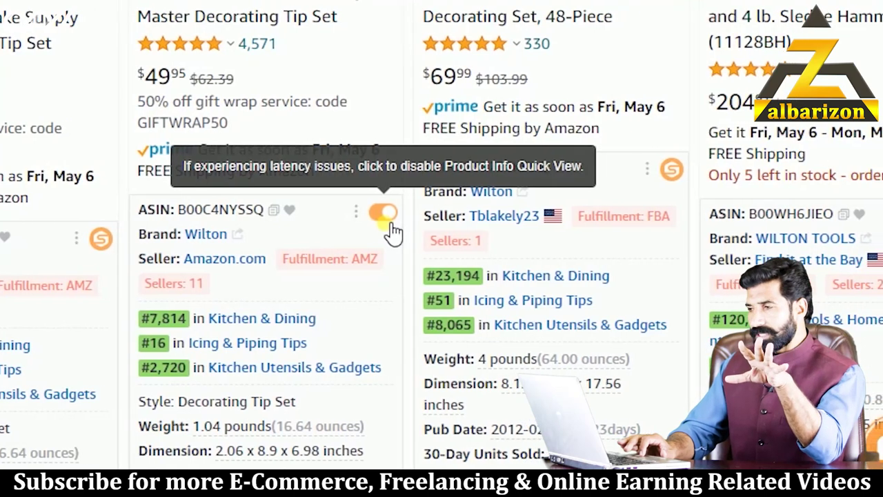
mouse_move(659, 179)
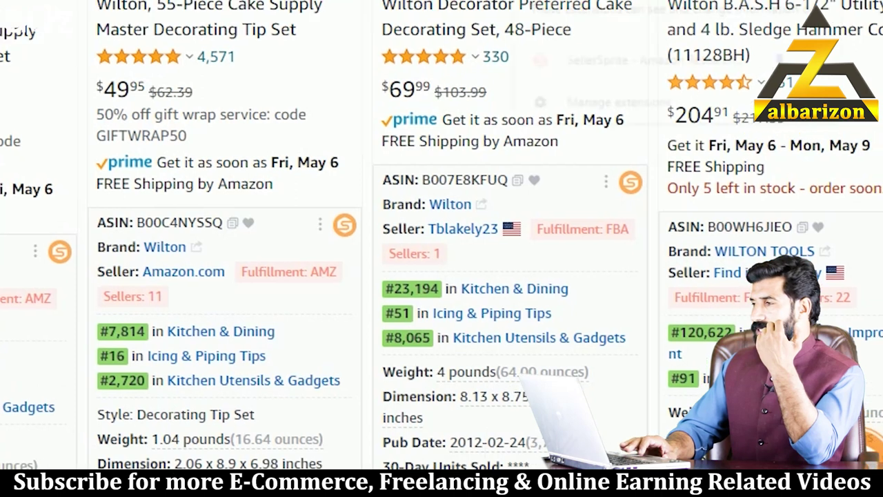
- Switch off the SellerSprite extension in Chrome's Extensions page, then return to the Amazon wilton tab
left_click(746, 38)
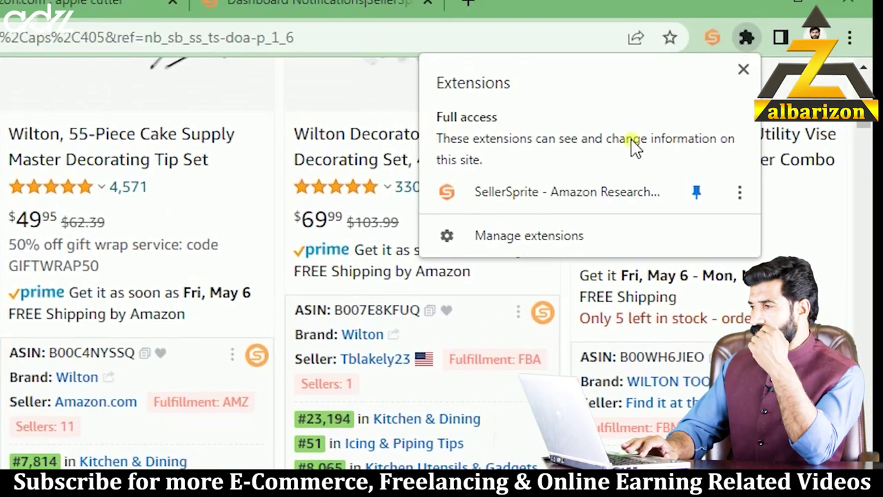
left_click(573, 227)
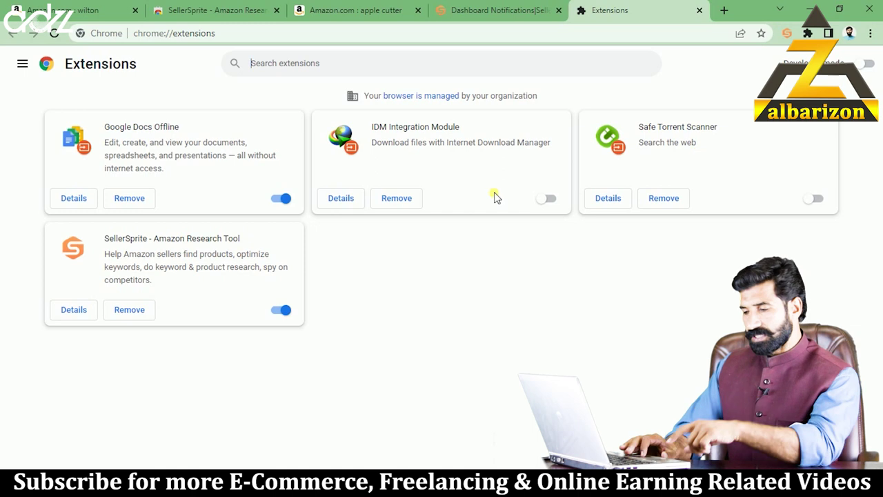
left_click(278, 312)
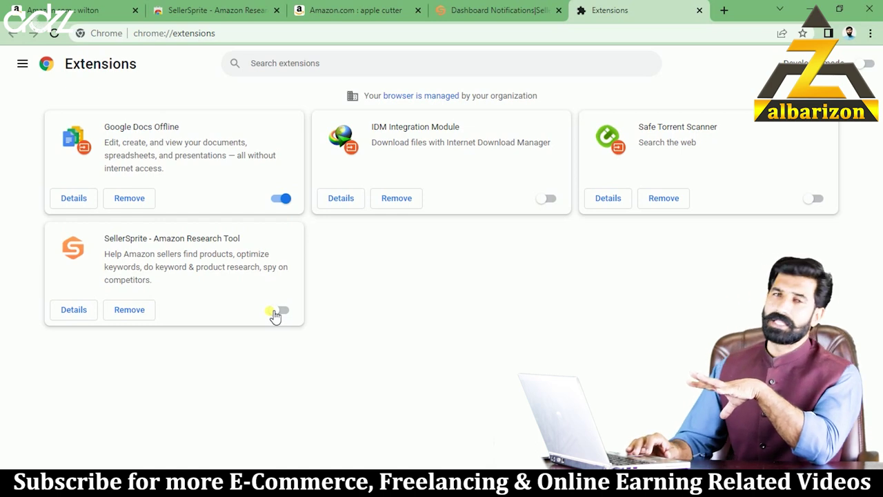
left_click(58, 10)
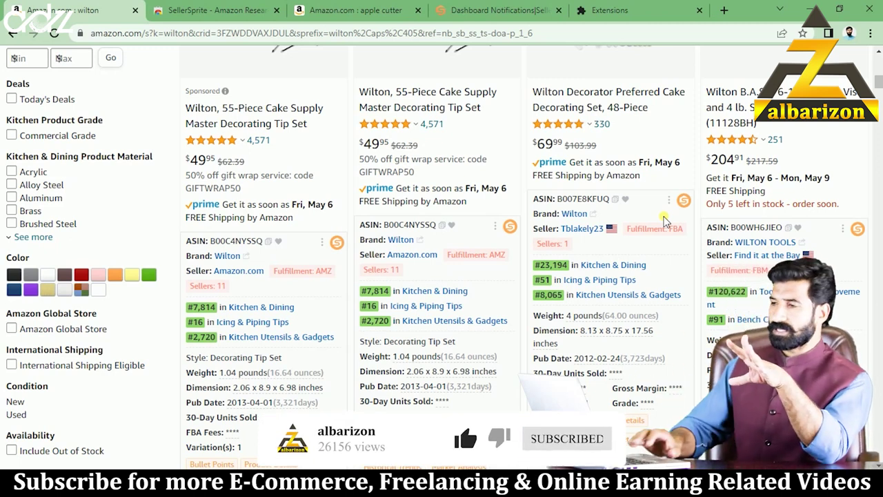
- Reload the Amazon wilton results and scroll through them without SellerSprite's product data
left_click(56, 33)
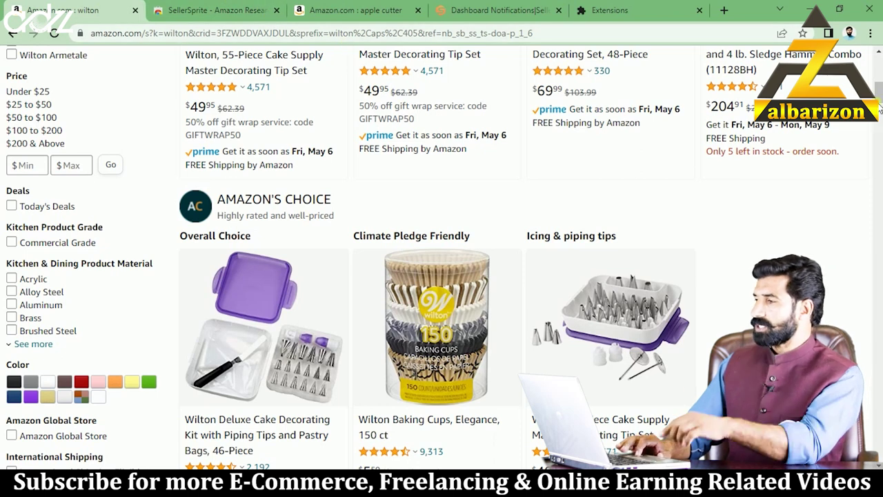
left_click_drag(879, 100, 879, 75)
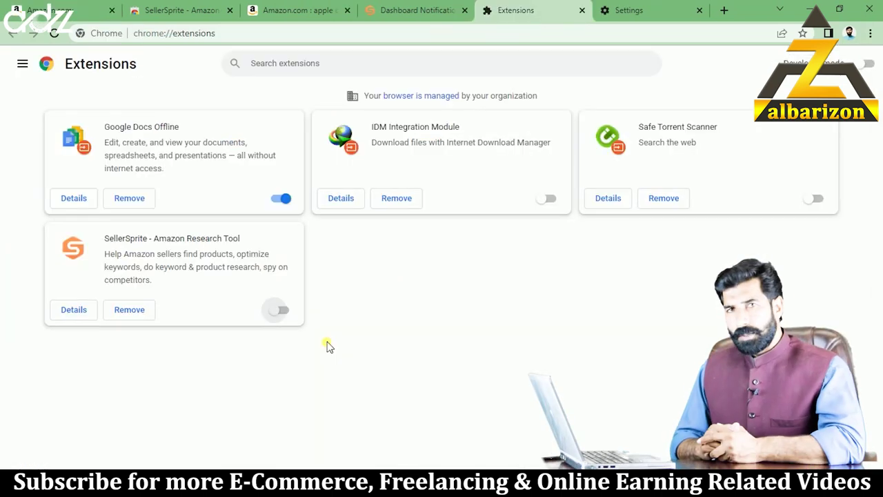
- Re-enable SellerSprite and go back to the Amazon 'wilton' search results
left_click(283, 312)
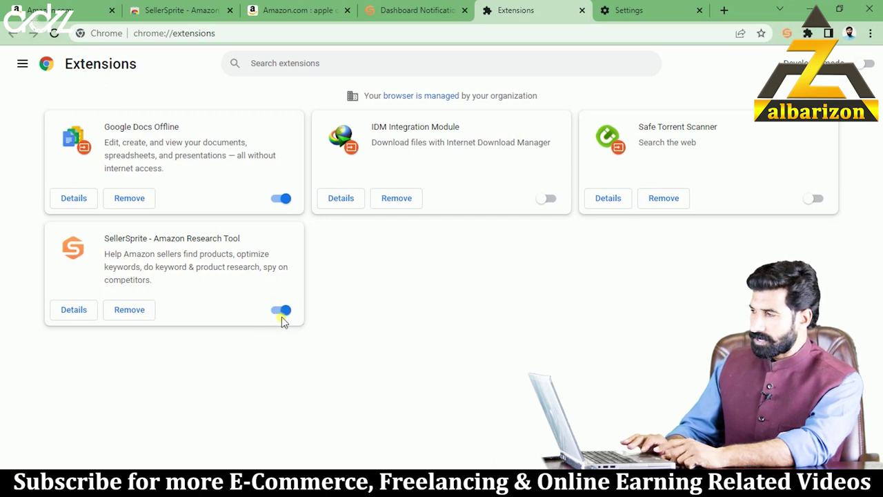
left_click(41, 8)
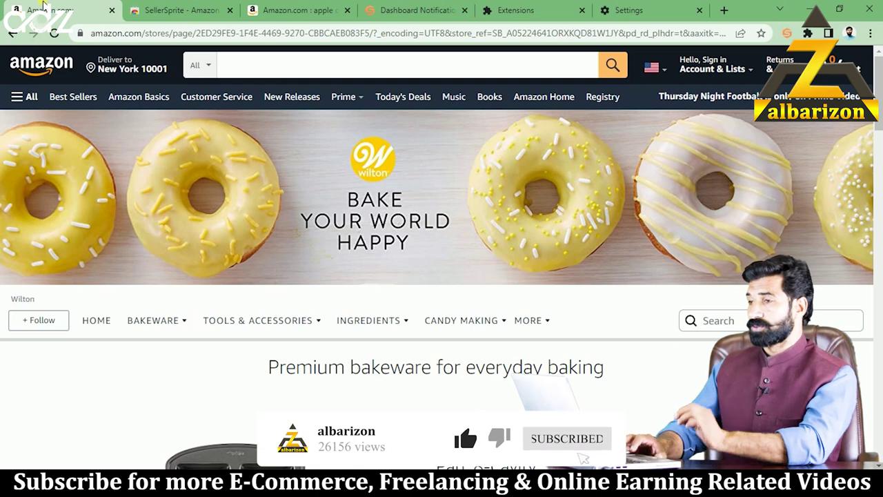
left_click(13, 33)
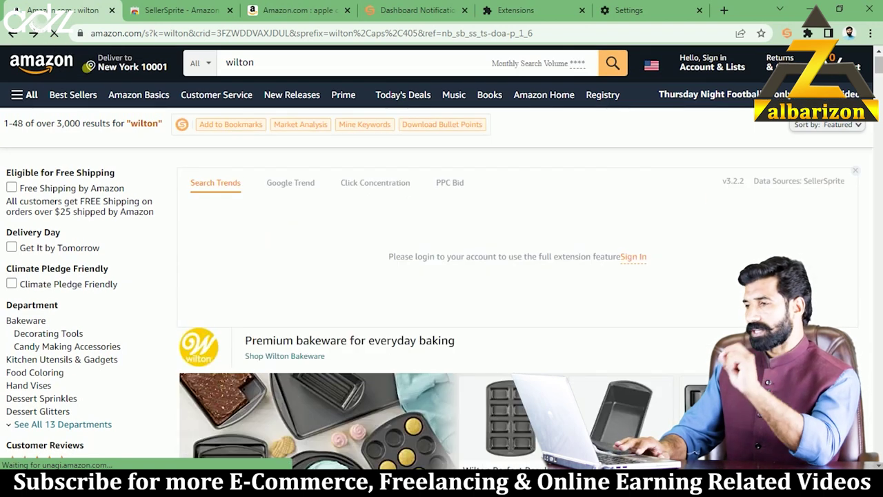
- Scroll the results and open the Wilton 55-Piece Cake Supply Master Decorating Tip Set product page
left_click_drag(880, 66, 881, 97)
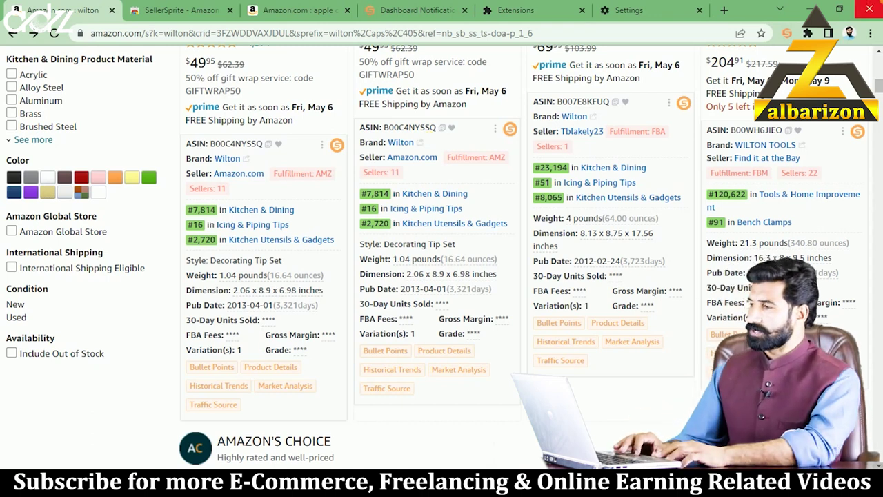
scroll(879, 85, "up", 5)
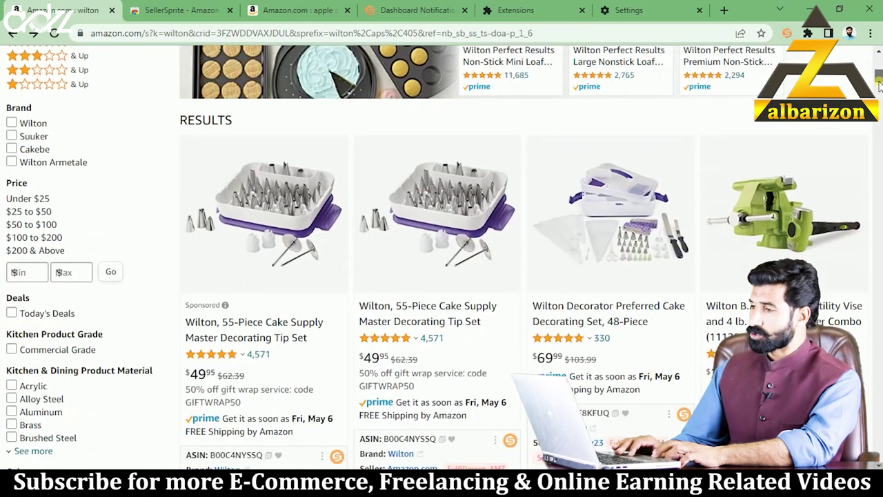
scroll(879, 84, "down", 2)
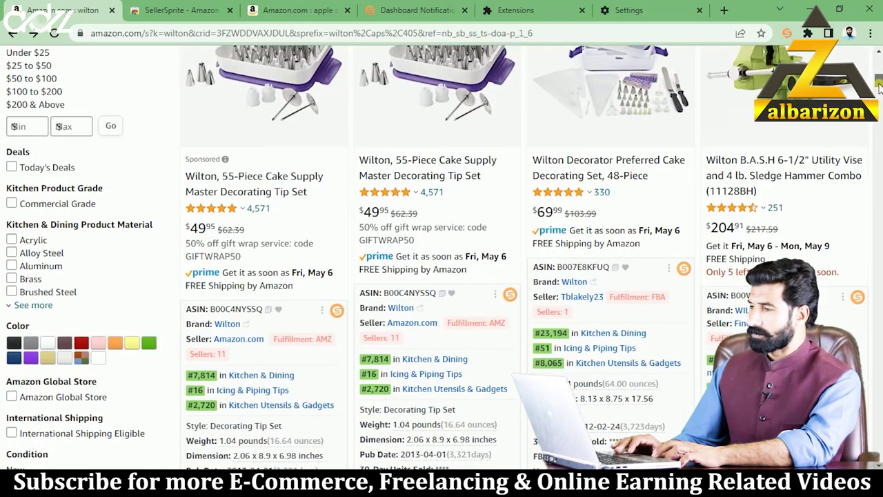
left_click(442, 163)
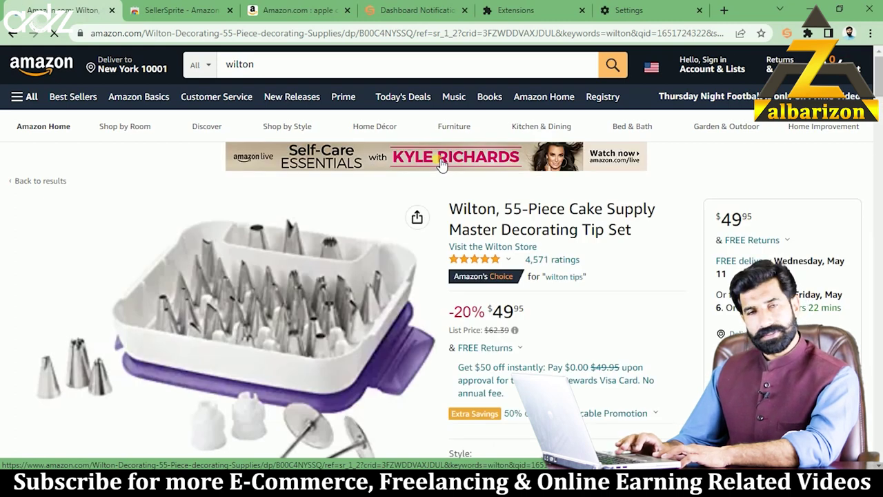
- Highlight ASIN B00C4NYSSQ in the page address and in Product information, then go back to the wilton results
left_click_drag(415, 36, 359, 34)
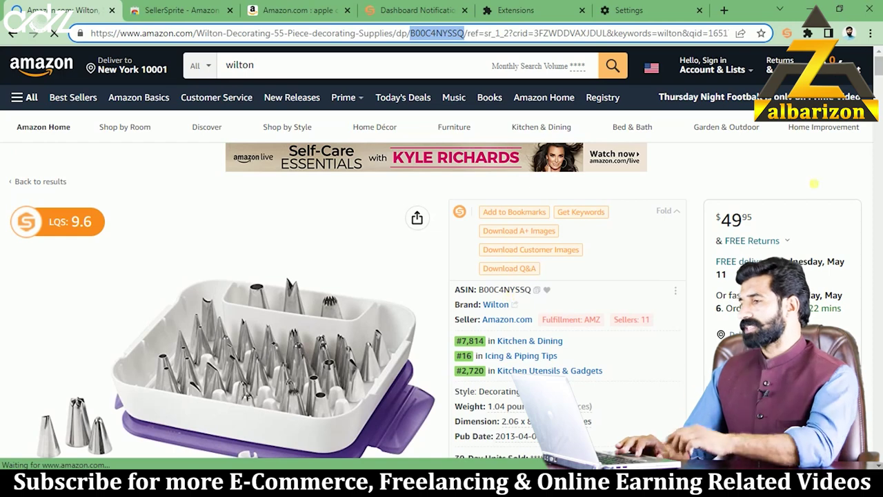
scroll(880, 68, "down", 1)
left_click_drag(880, 66, 879, 224)
scroll(380, 193, "down", 1)
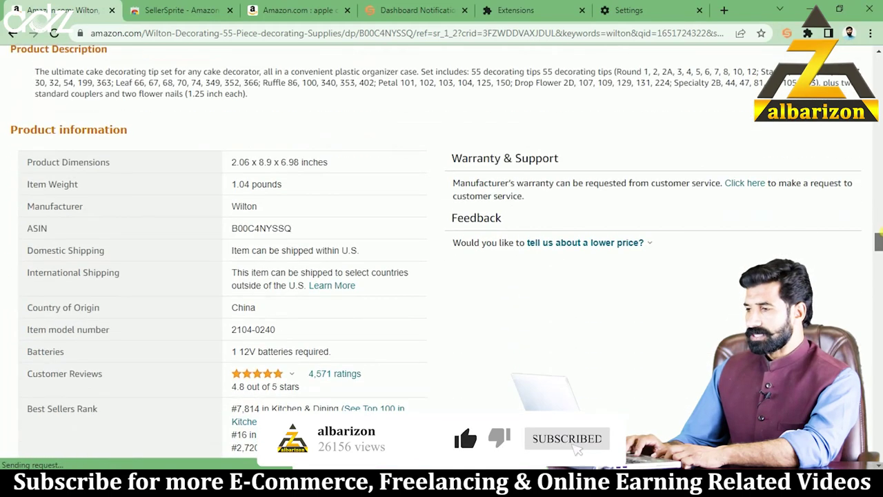
left_click_drag(260, 227, 228, 230)
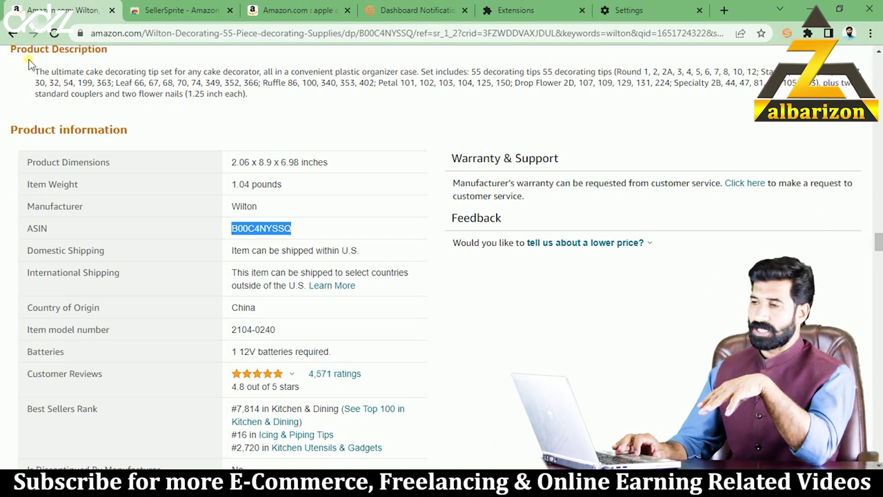
left_click(14, 34)
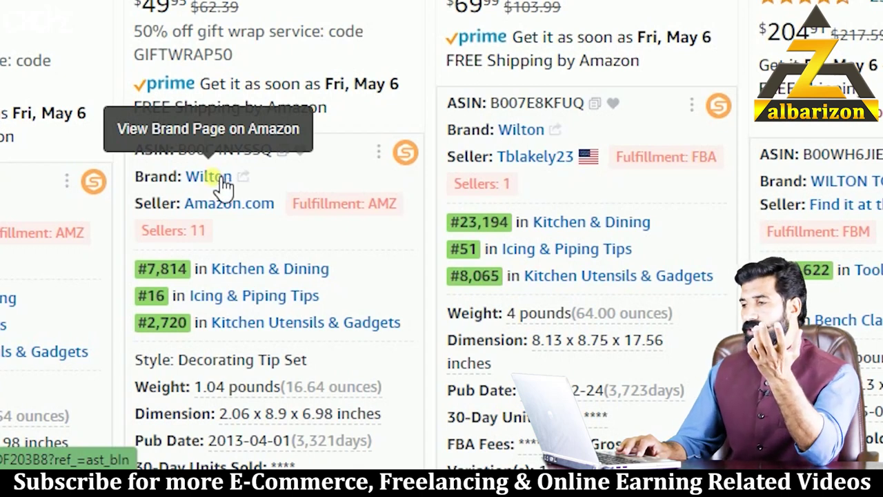
- Bring up the link menu on the Wilton brand link in the 55-Piece tip set's SellerSprite card
left_click(219, 180)
right_click(215, 182)
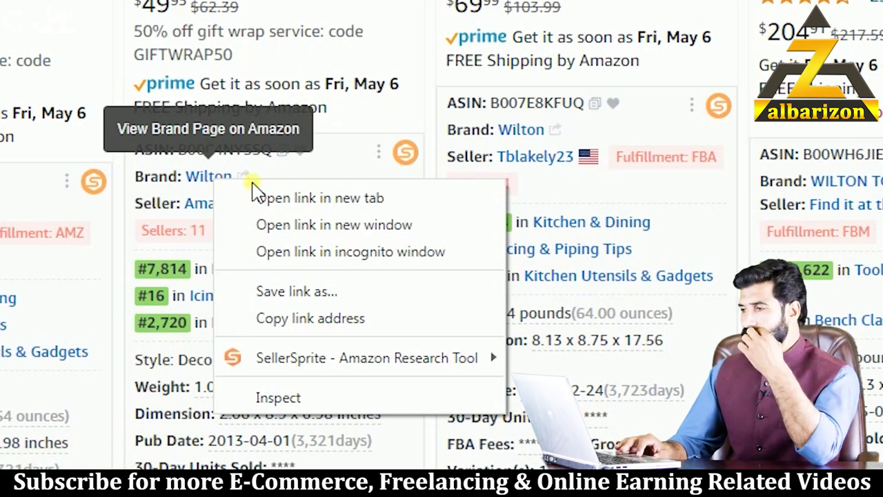
- Open the Wilton brand store in a new tab, browse it, and return to the search results tab
left_click(269, 198)
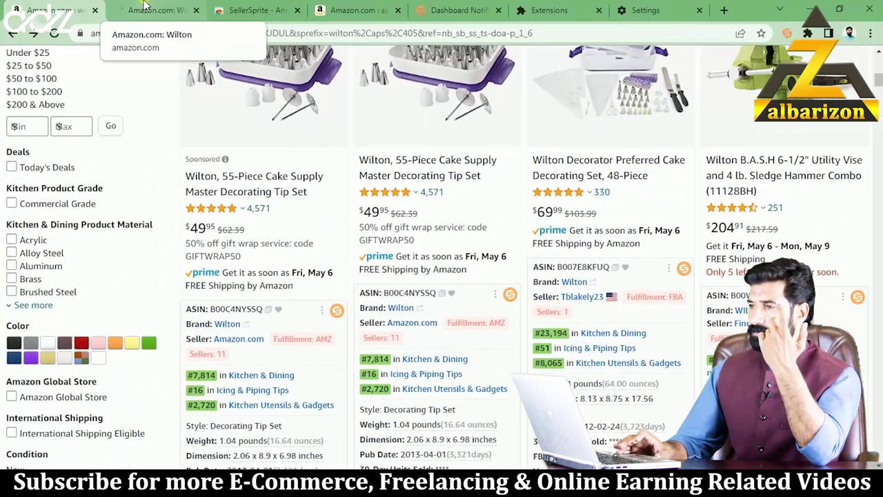
left_click(151, 10)
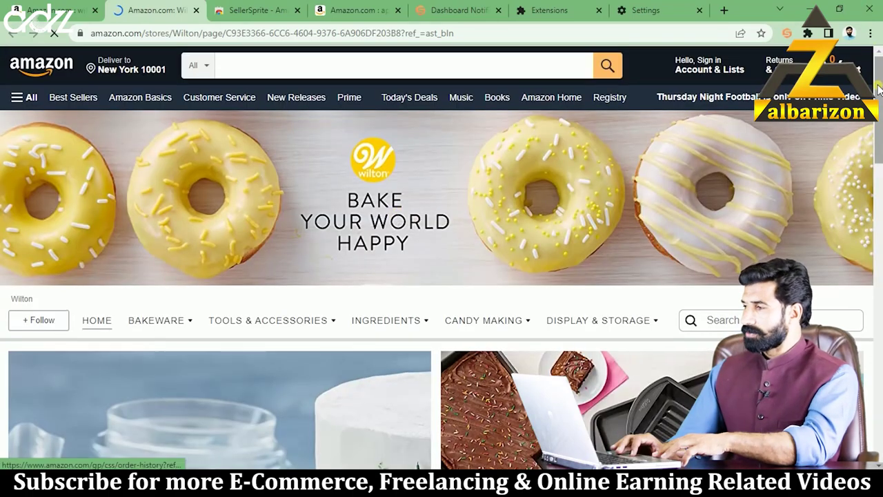
scroll(442, 276, "down", 8)
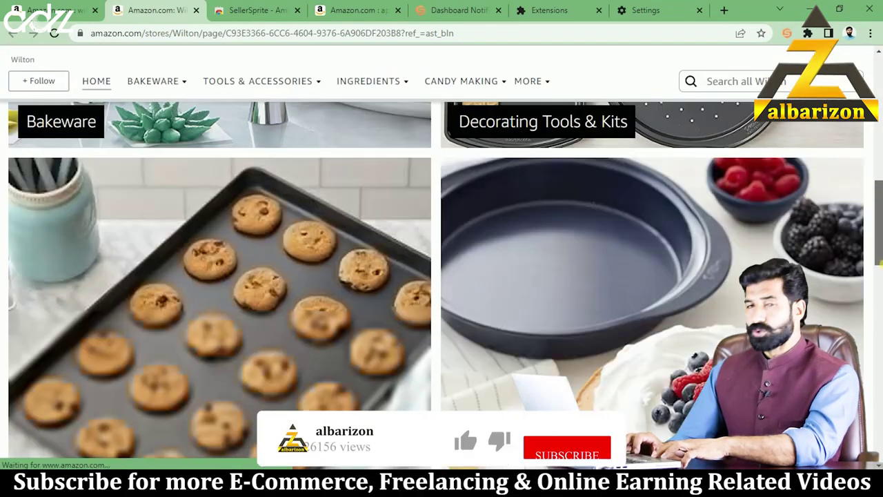
scroll(880, 207, "up", 10)
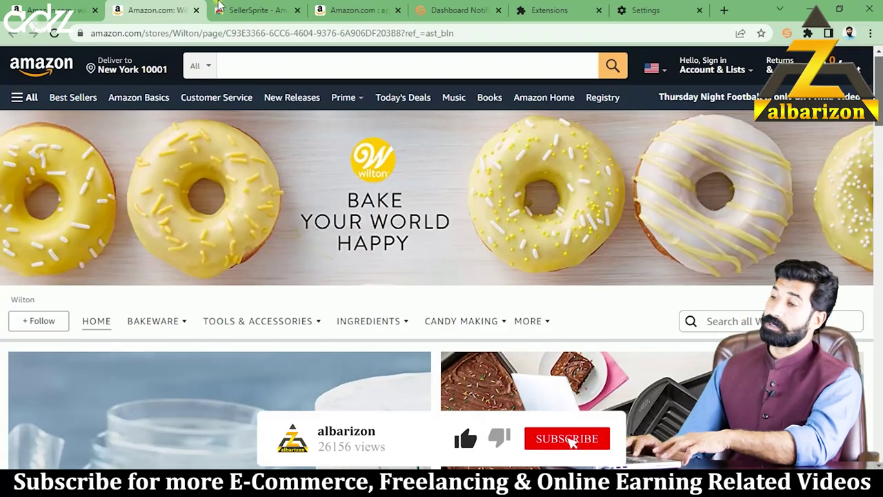
left_click(65, 8)
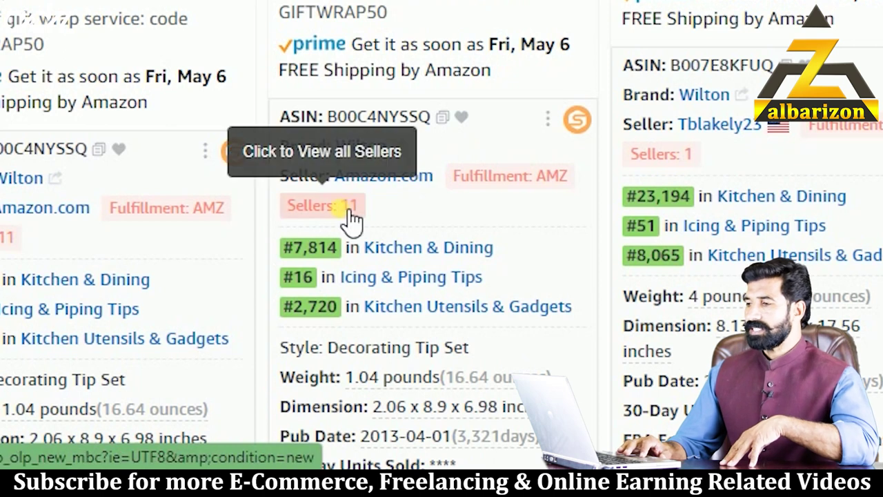
- Open the Sellers: 11 link on the B00C4NYSSQ card to request all sellers
right_click(348, 217)
key("Escape")
left_click(348, 218)
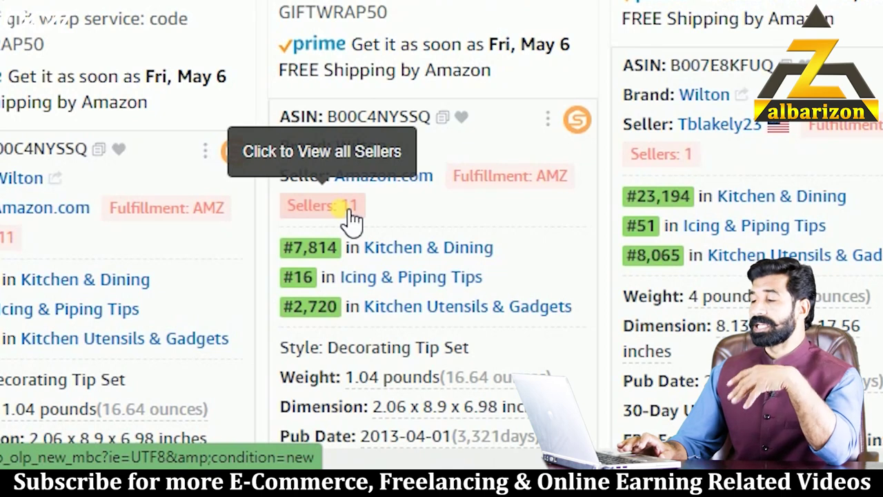
- Scroll through the all-sellers offers, $49.95 to $71.08, then close the panel with Esc
left_click(349, 219)
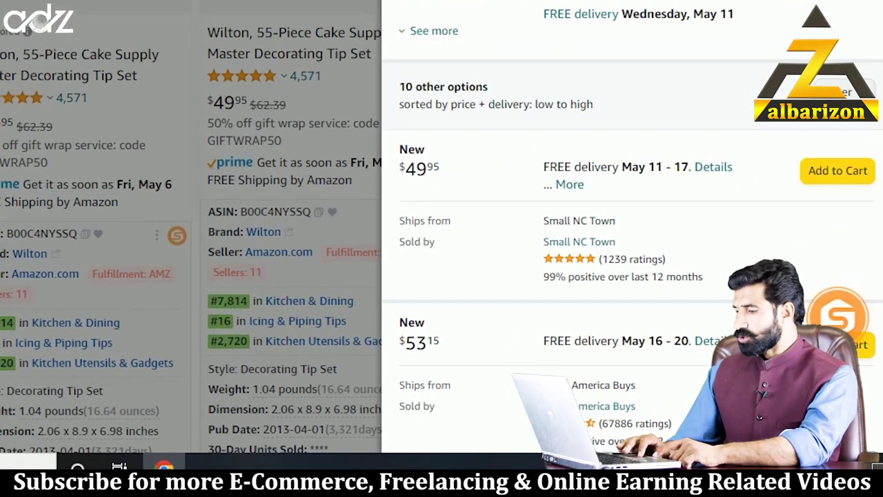
scroll(594, 17, "down", 20)
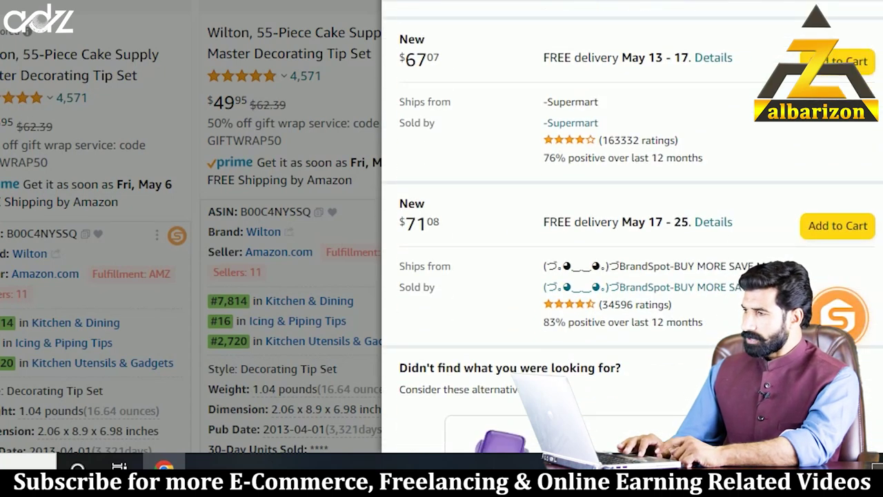
key("Escape")
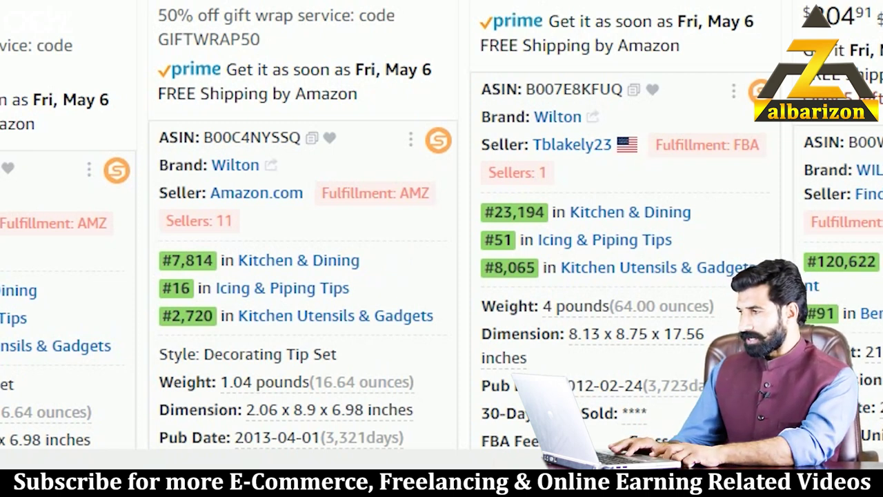
- Show the Bullet Points for the B00C4NYSSQ tip set, listing tips, materials and dishwasher-safe care
scroll(441, 228, "down", 5)
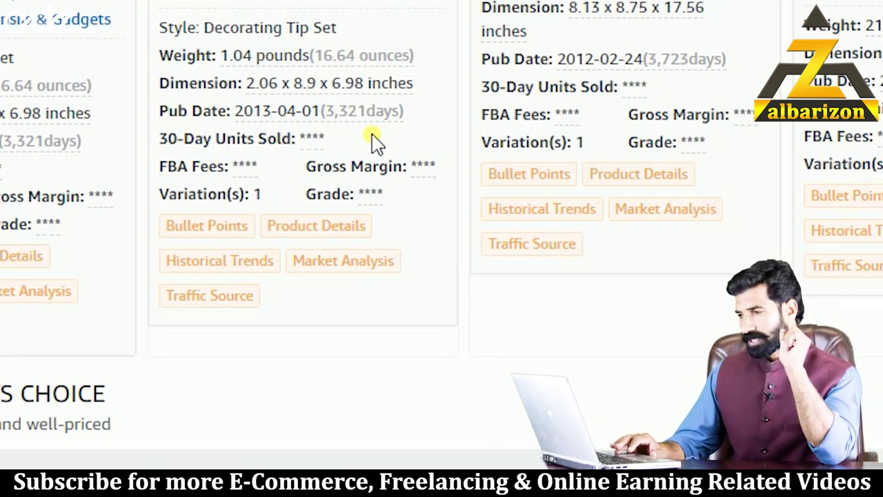
left_click(239, 242)
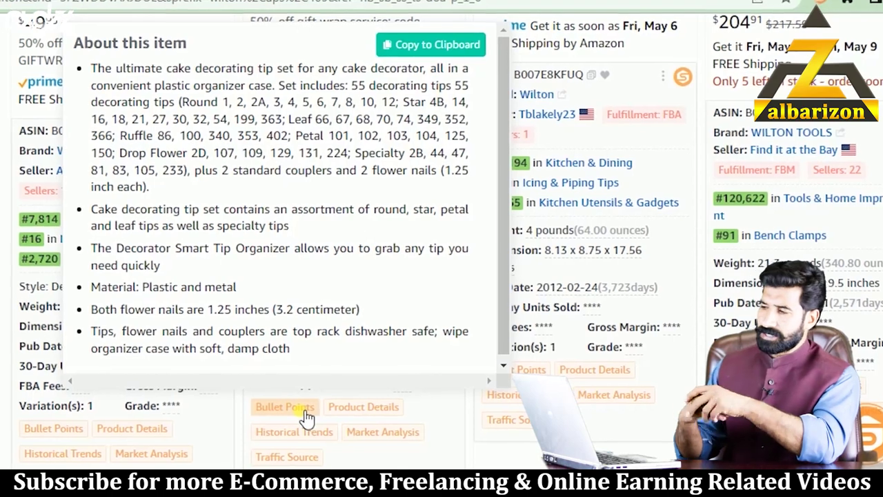
- View the Product Details table for B007E8KFUQ, then scroll away to close it
mouse_move(353, 413)
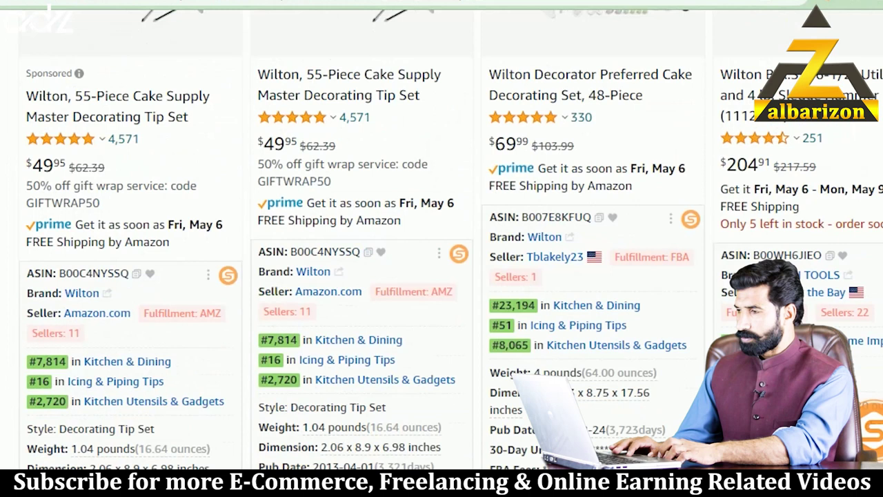
scroll(442, 242, "up", 1)
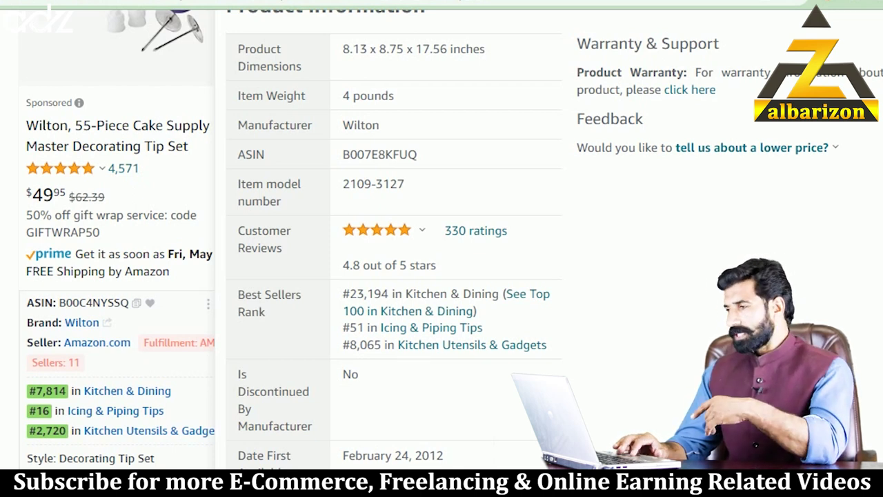
scroll(441, 241, "down", 10)
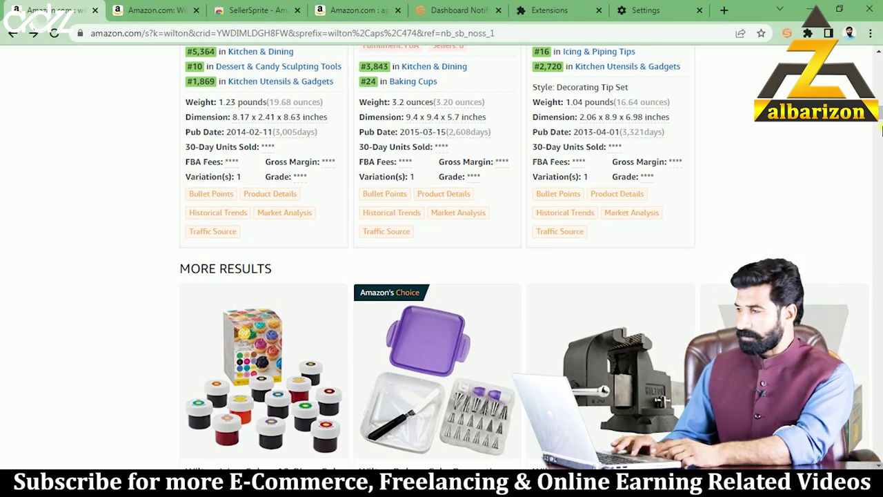
scroll(880, 121, "up", 3)
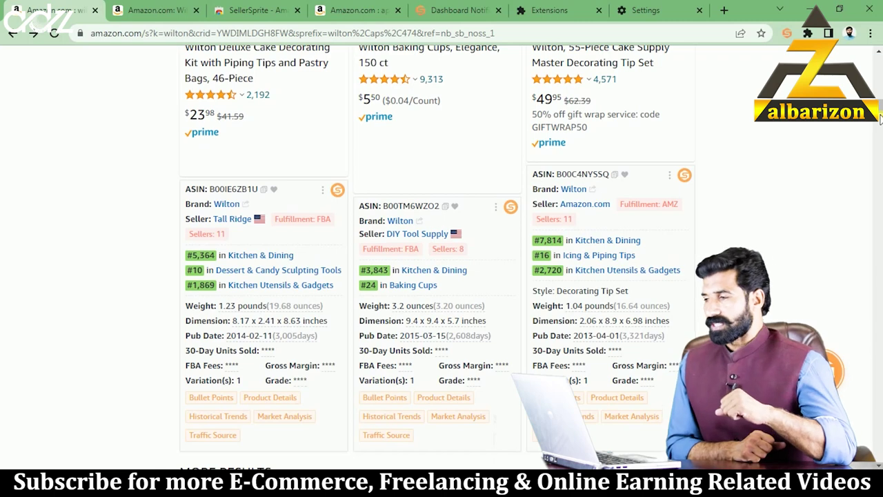
scroll(880, 119, "down", 5)
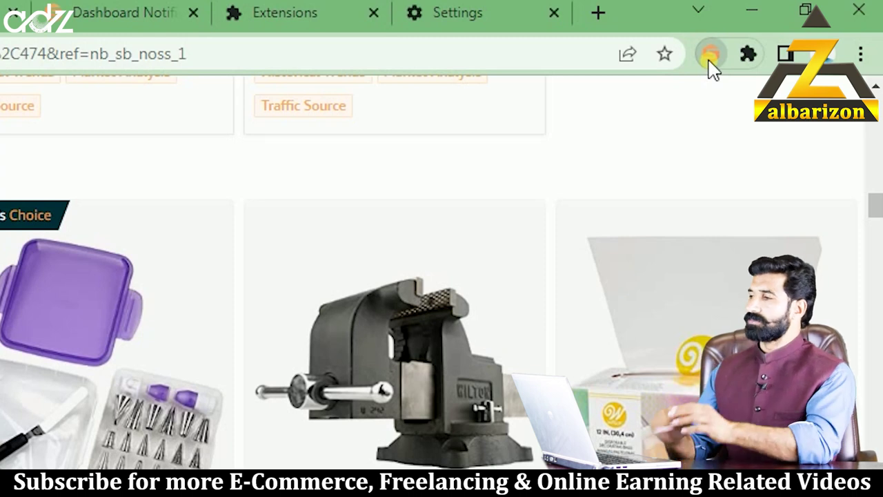
- Choose Start the extension from the SellerSprite toolbar menu on the wilton results page
left_click(711, 56)
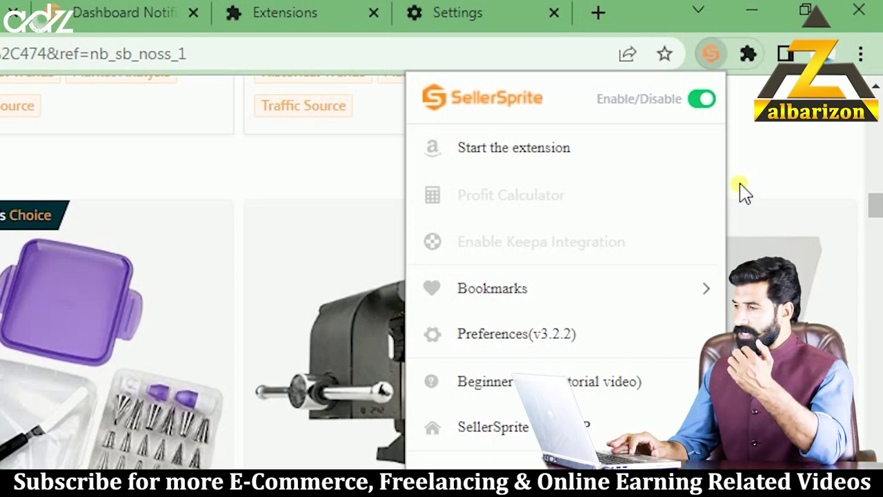
left_click(577, 163)
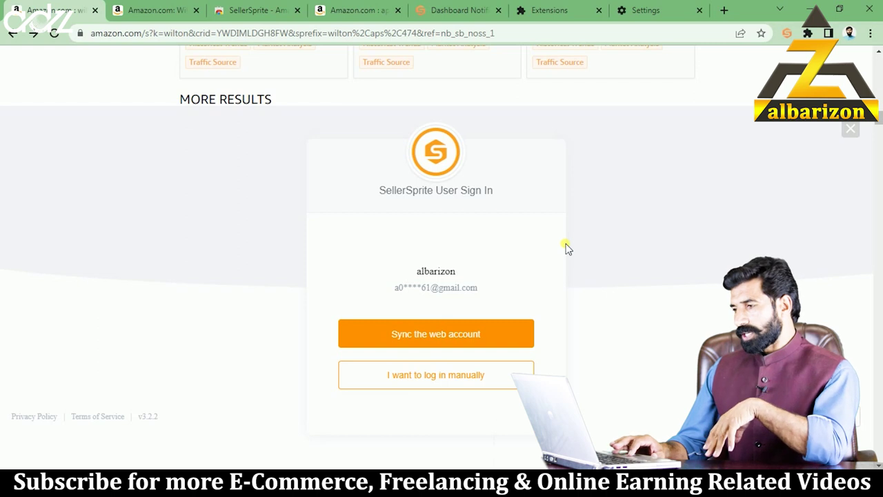
- Sync the web account to sign in and load the Product Research table of 66 wilton ASINs
left_click(506, 337)
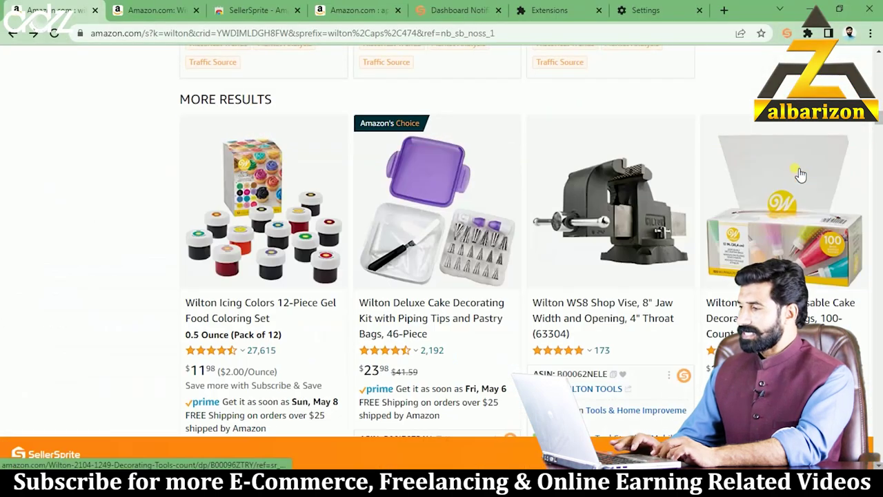
- Scroll to the bottom of the wilton results and go to page 3
scroll(801, 175, "up", 15)
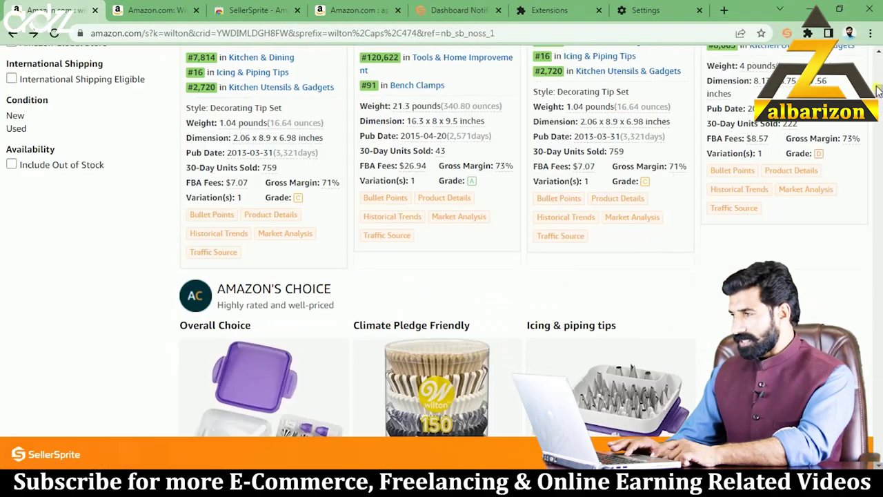
left_click_drag(878, 80, 878, 66)
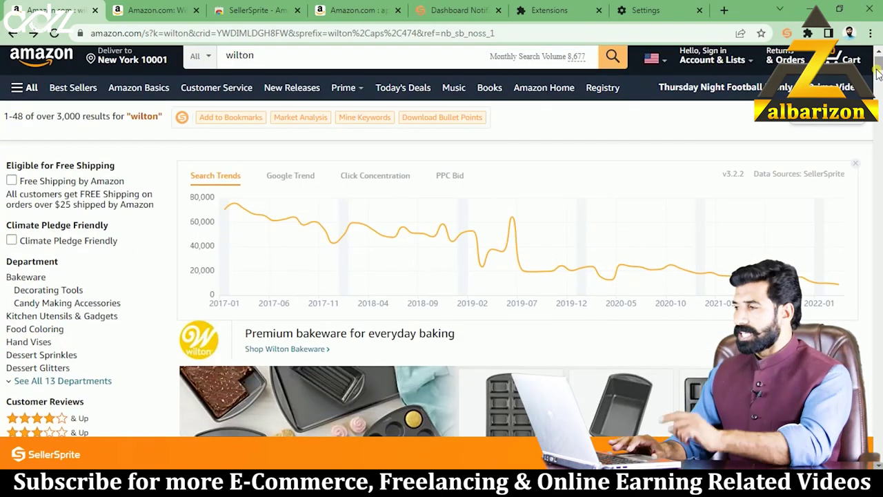
left_click_drag(878, 74, 877, 418)
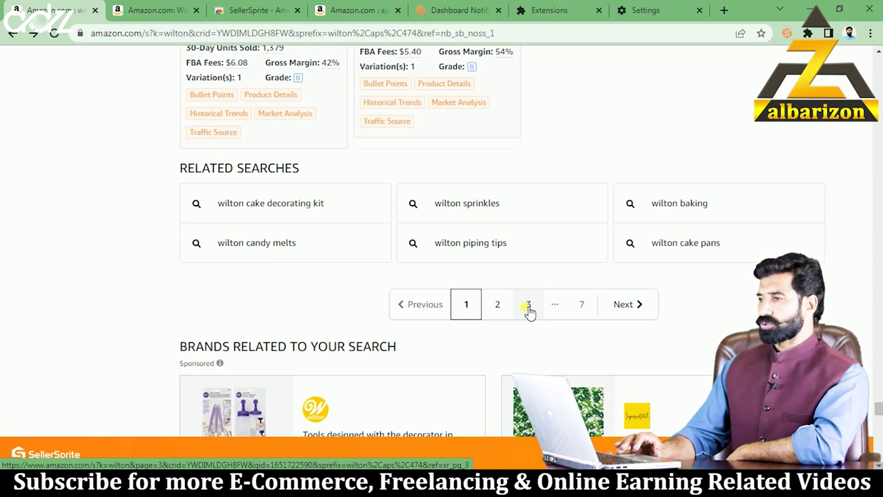
left_click(528, 307)
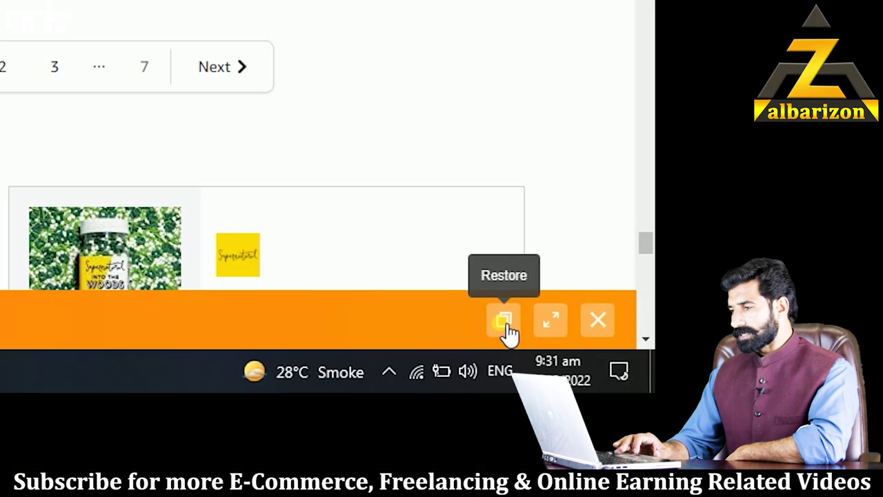
- Restore the minimized SellerSprite bar to show averages: BSR 72,503, price $105.47, rating 4.7
left_click(506, 321)
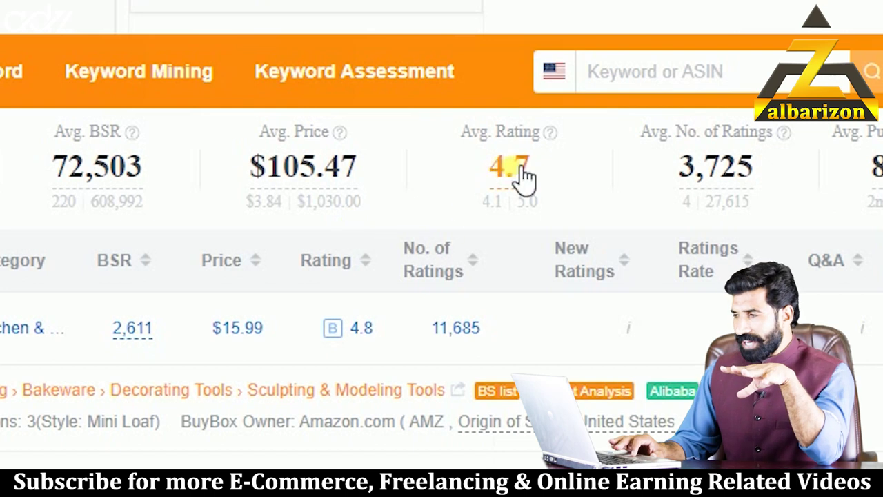
scroll(545, 164, "right", 1)
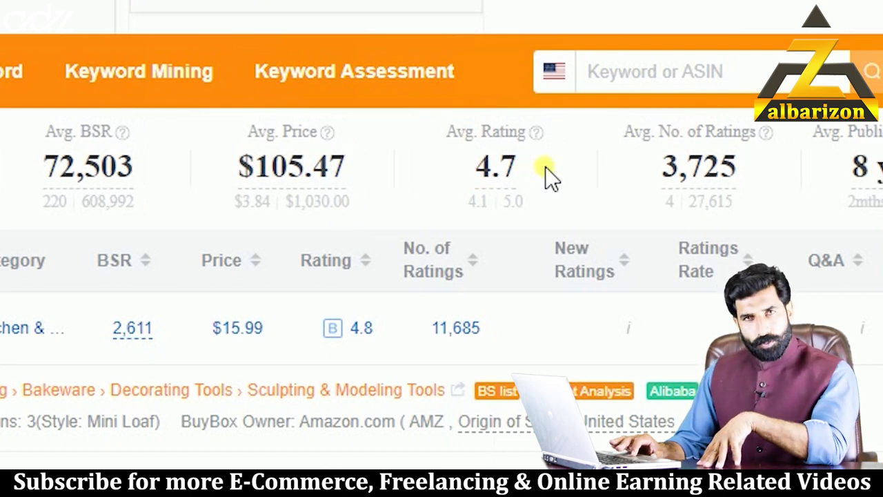
scroll(532, 169, "left", 1)
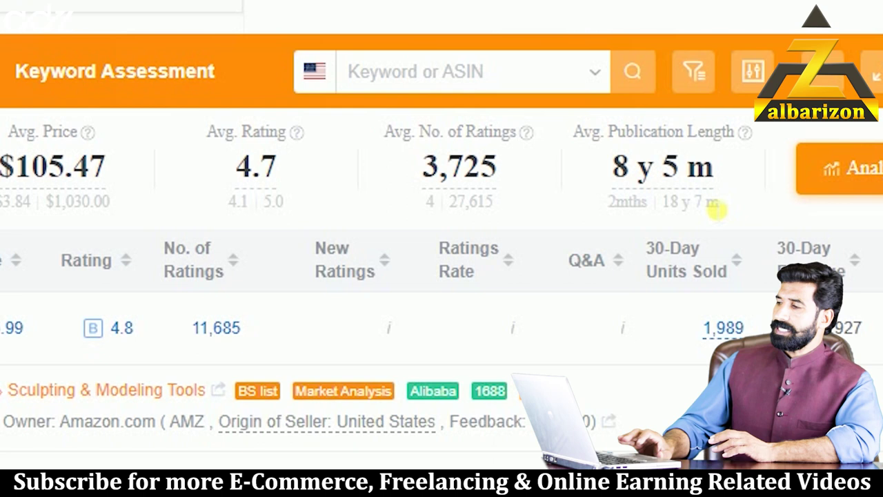
scroll(207, 176, "left", 1)
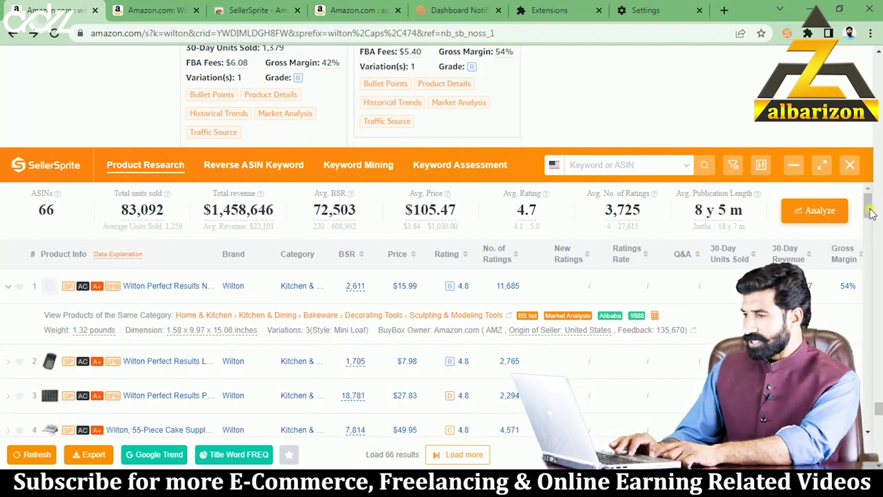
- Scroll the table to rows 13–19 and view the BSR and Ratings Rate tooltips
left_click_drag(871, 218, 875, 265)
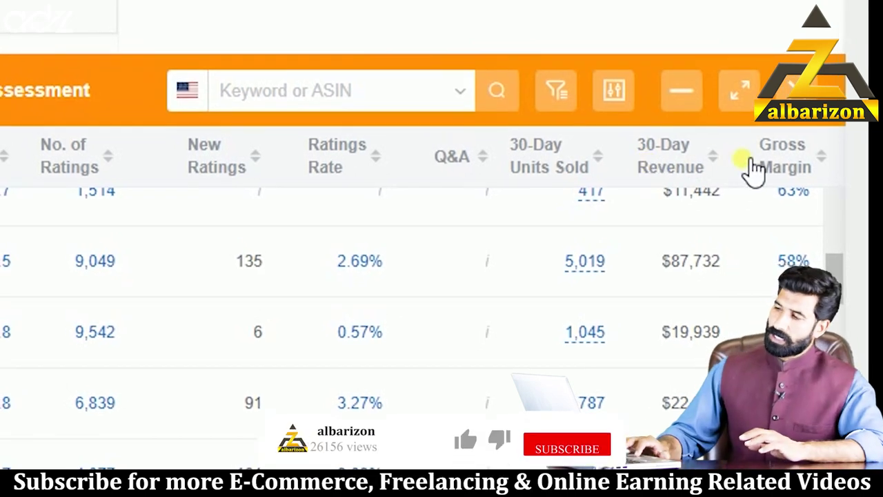
mouse_move(153, 394)
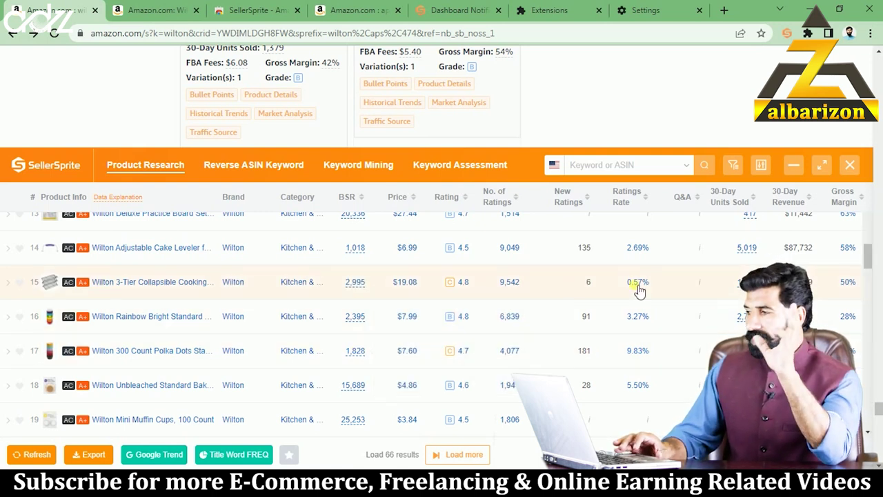
mouse_move(639, 291)
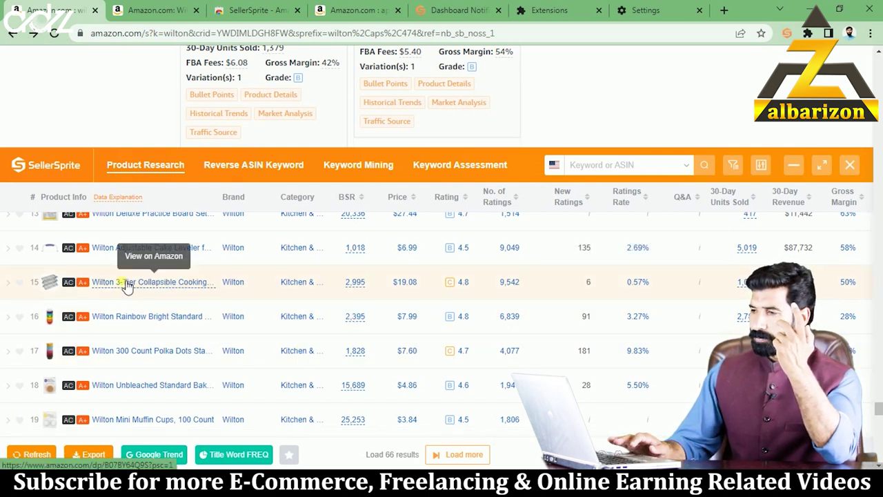
- Open the Wilton 3-Tier Collapsible Cooling Rack's product page in a new tab and view it
right_click(126, 287)
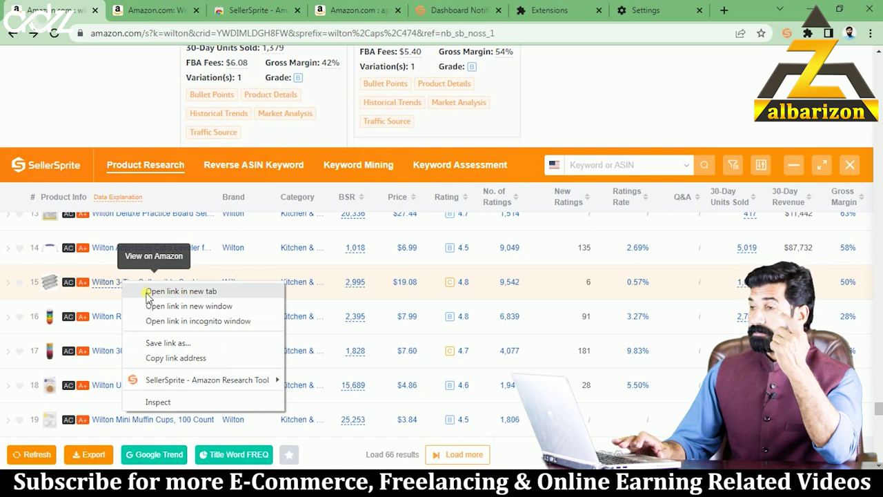
left_click(148, 291)
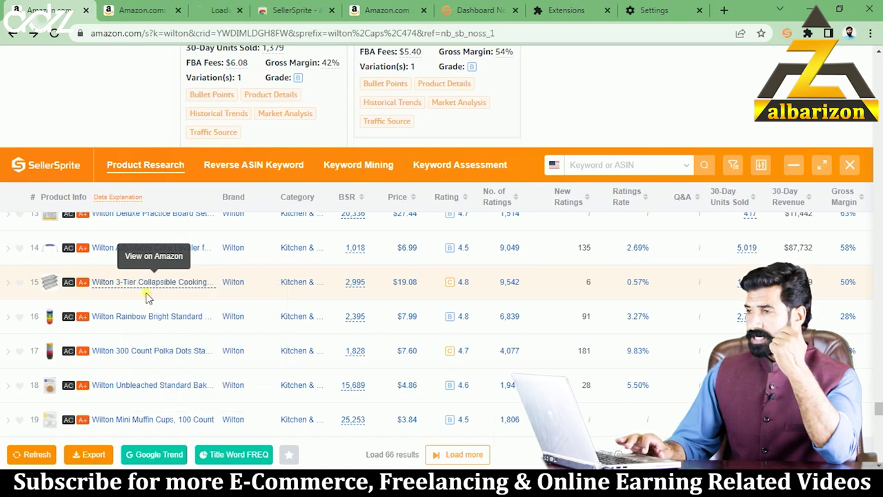
left_click(226, 7)
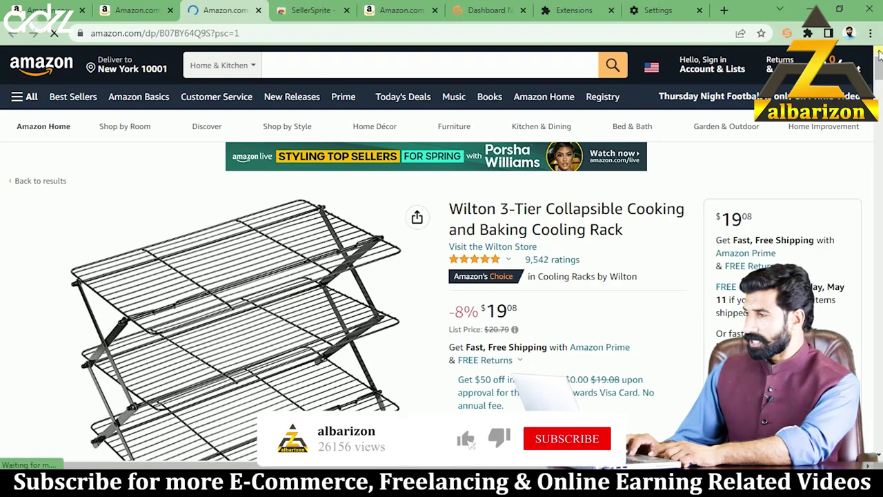
- Scroll through the rack's product page, then return to the wilton results tab
left_click_drag(878, 66, 879, 131)
scroll(21, 368, "down", 15)
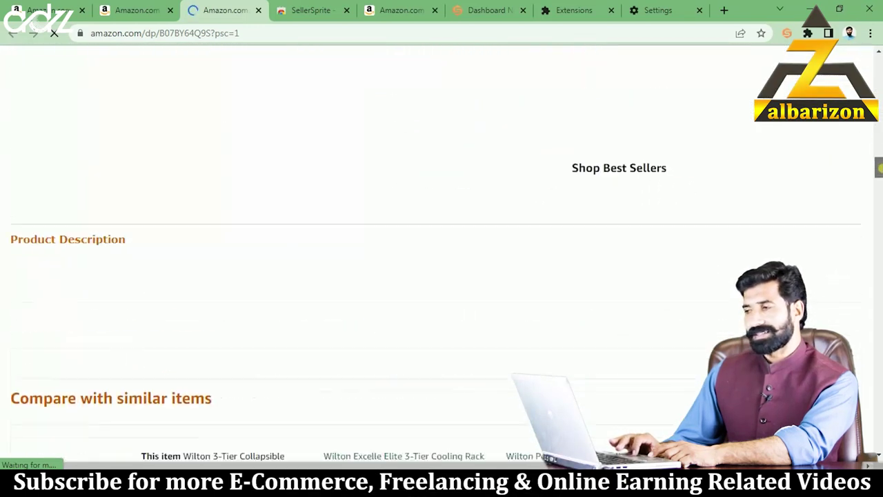
left_click_drag(879, 213, 879, 65)
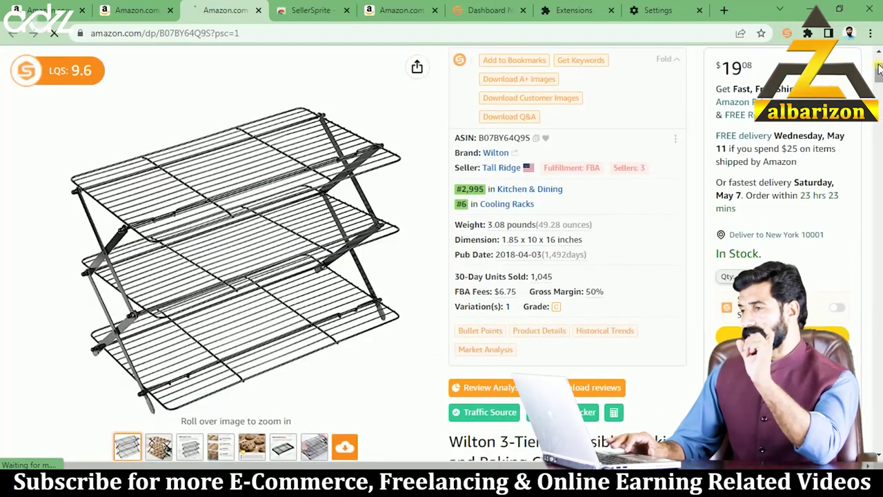
left_click_drag(879, 78, 879, 67)
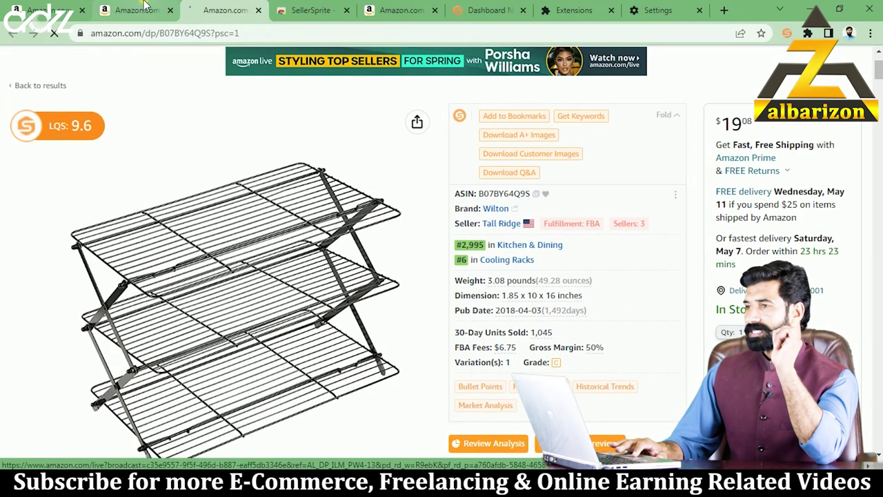
left_click(43, 9)
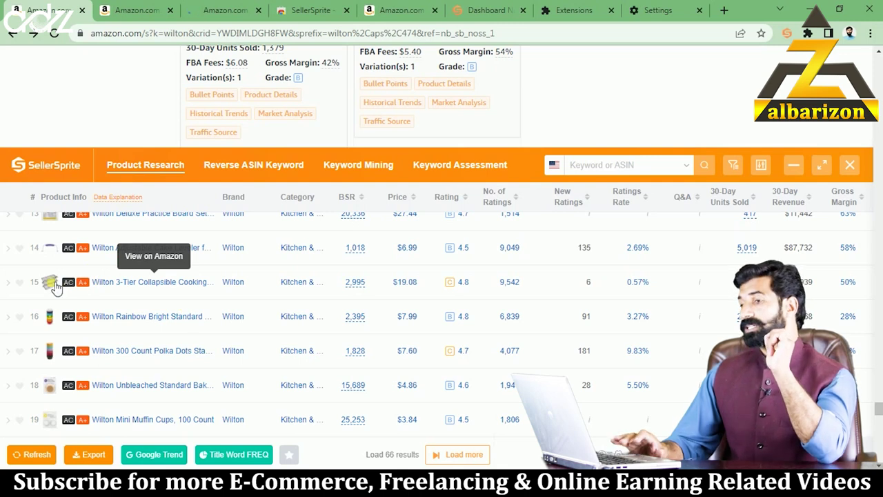
- Scroll the table to the top, showing 66 ASINs, 83,092 units and $1,458,646 revenue
mouse_move(55, 289)
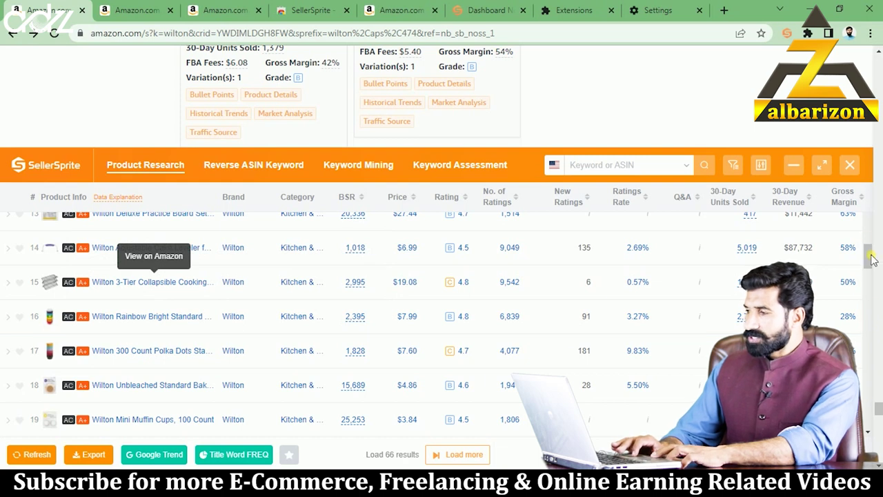
scroll(868, 251, "up", 4)
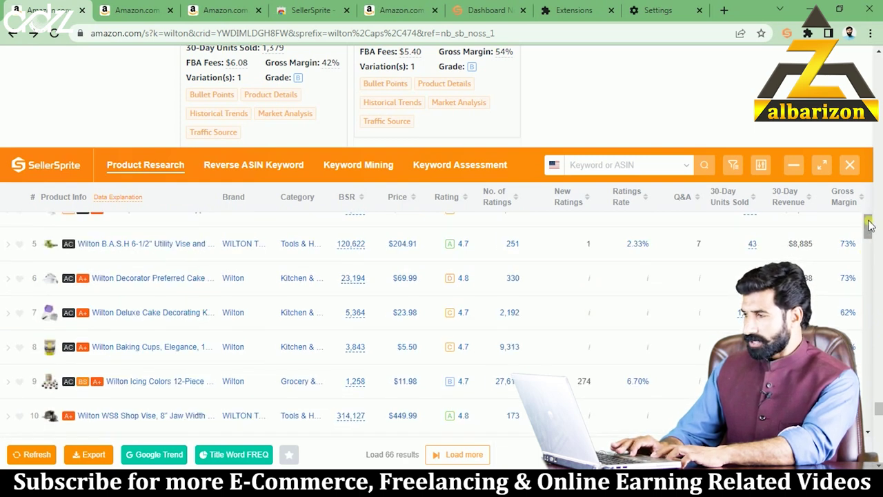
scroll(868, 220, "up", 3)
scroll(868, 218, "up", 3)
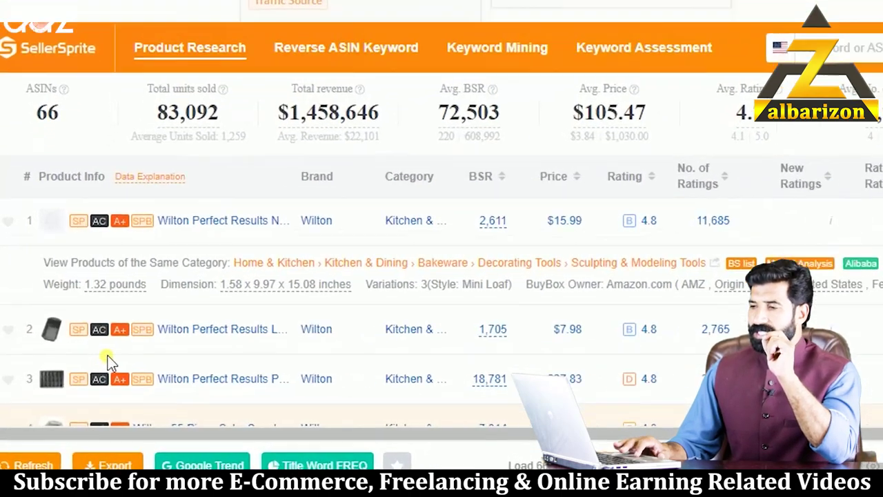
- Show the tooltips for row 2's AC and A+ badges on the $7.98 loaf pan
mouse_move(98, 361)
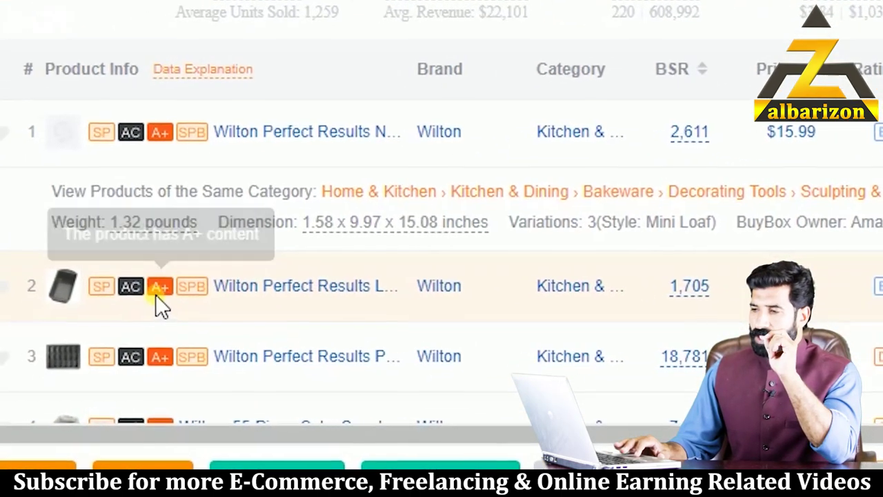
mouse_move(146, 285)
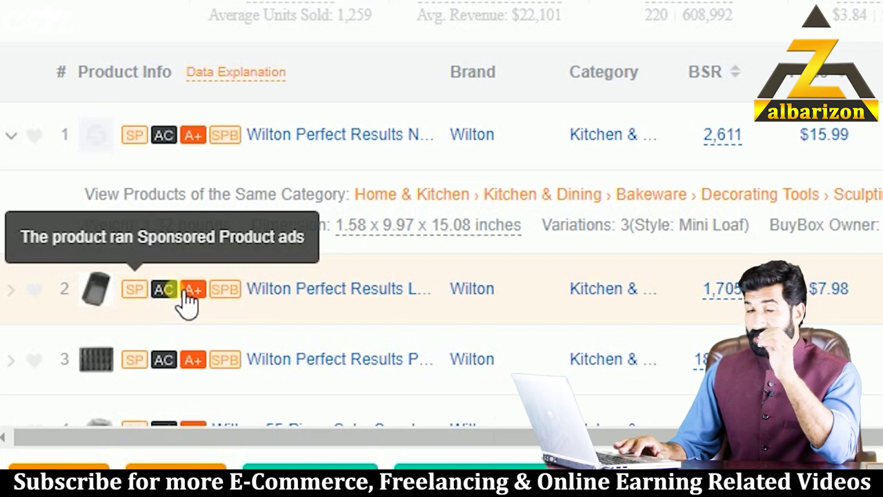
mouse_move(197, 290)
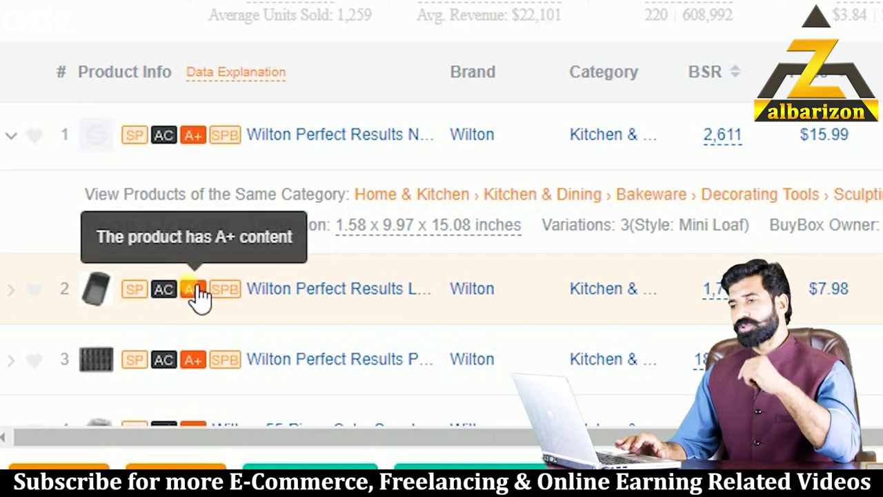
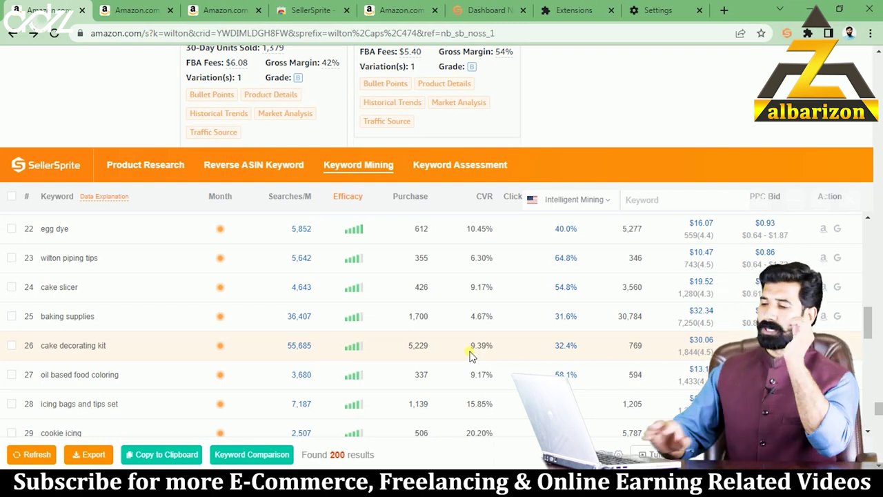
- Run a reverse ASIN keyword lookup for B07328J6QJ, returning 1,150 keywords led by 8x8 baking pan
left_click(253, 166)
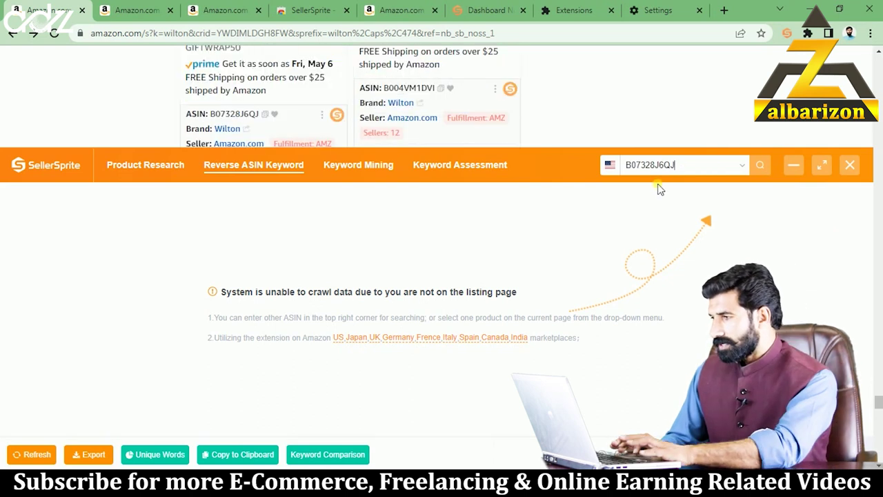
left_click(762, 169)
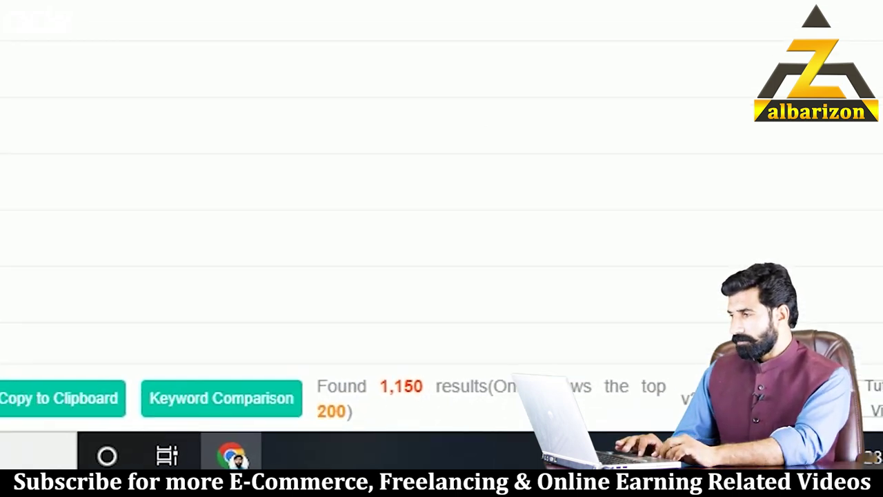
left_click_drag(869, 234, 873, 336)
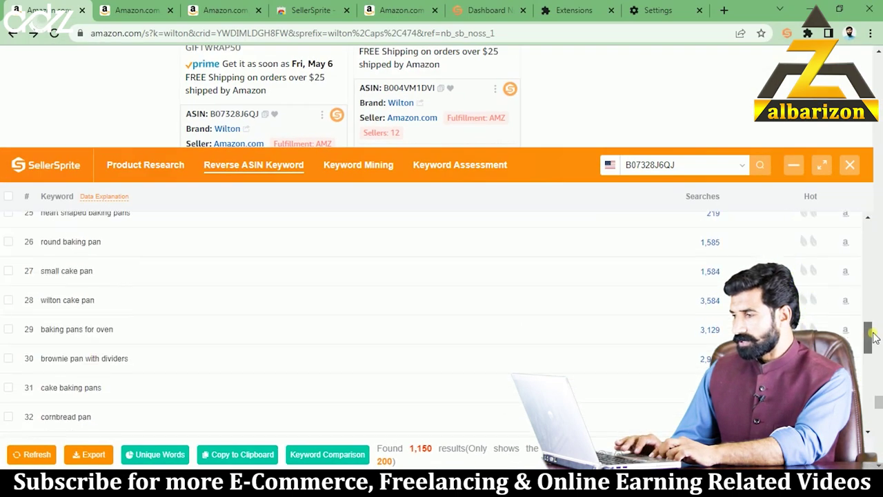
scroll(873, 336, "down", 10)
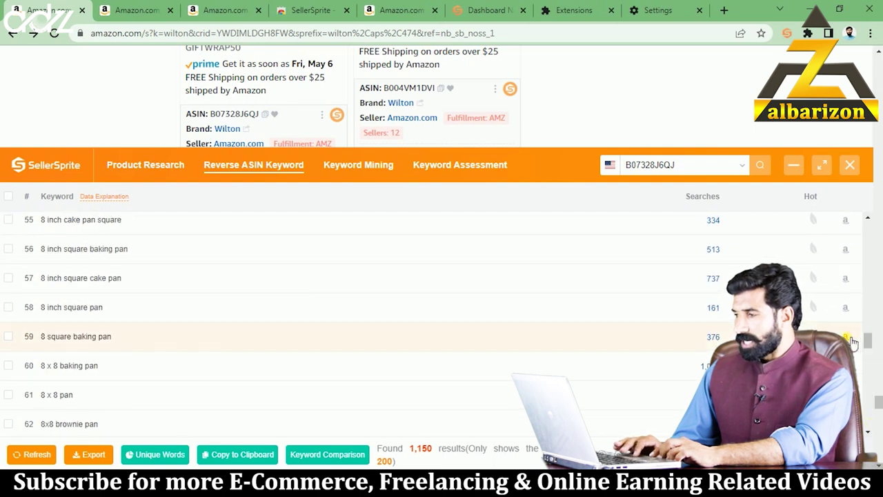
left_click_drag(868, 342, 873, 433)
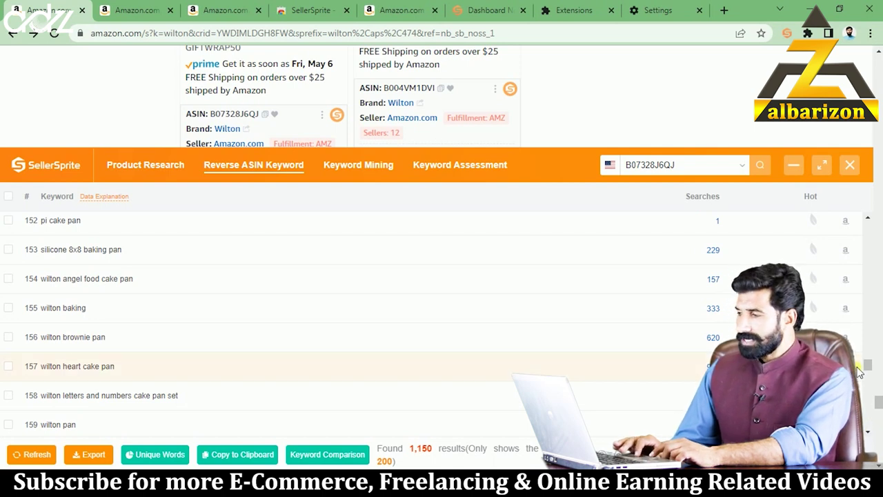
left_click_drag(868, 369, 858, 228)
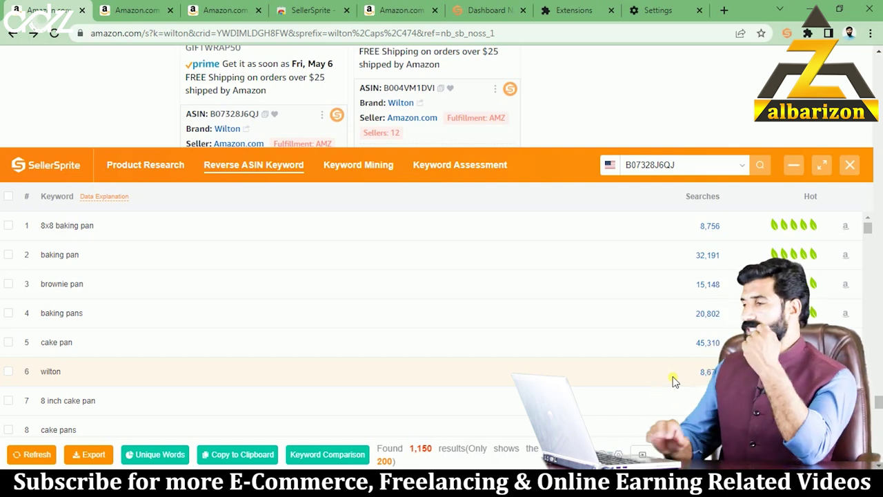
- Pick the Wilton shop vise product B00062NELE to list its 236 keywords, then switch to Keyword Assessment
left_click(744, 169)
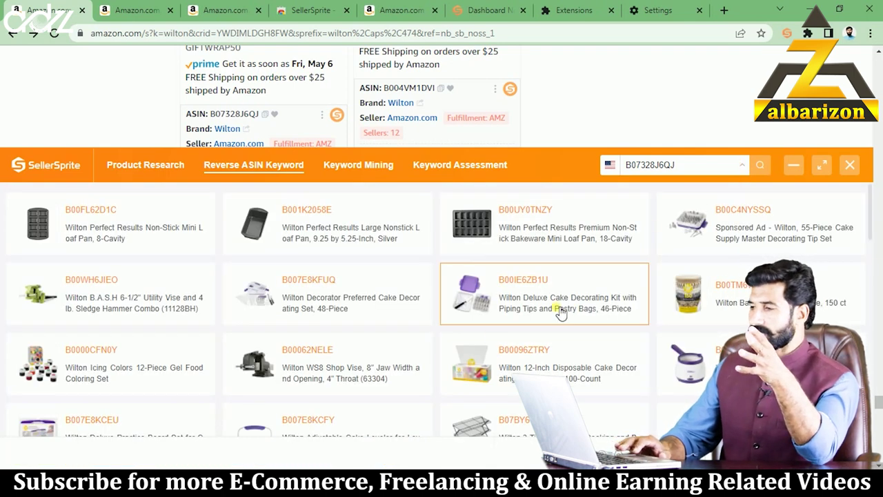
left_click(329, 379)
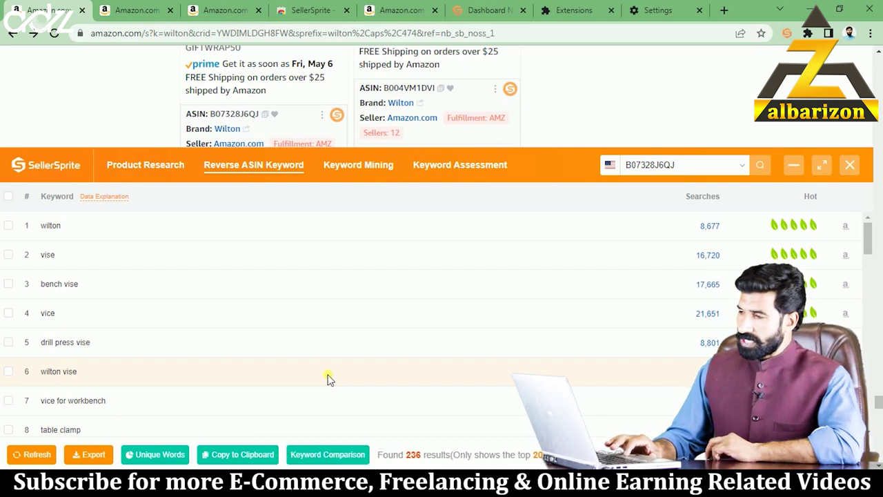
left_click(466, 167)
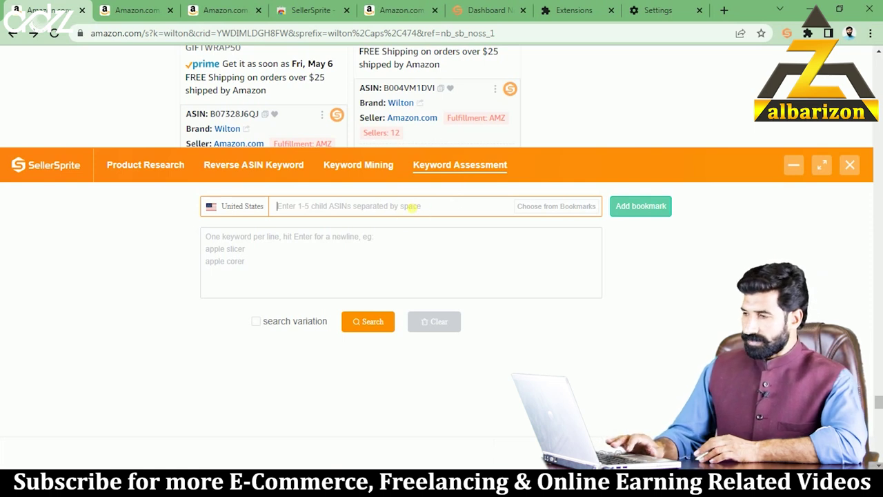
- Check ASIN B07328J6QJ for keyword wilton, showing organic page 1 #63 and sponsored page 1 #55
right_click(407, 207)
left_click(440, 301)
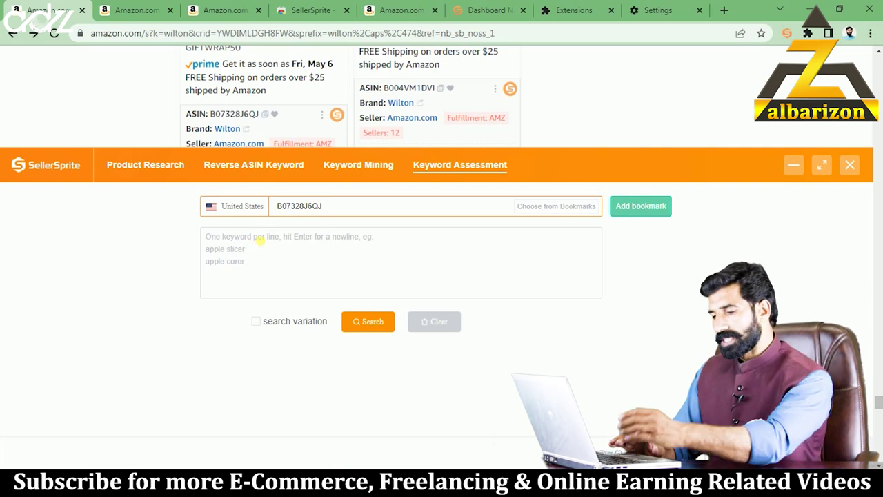
type("wilton")
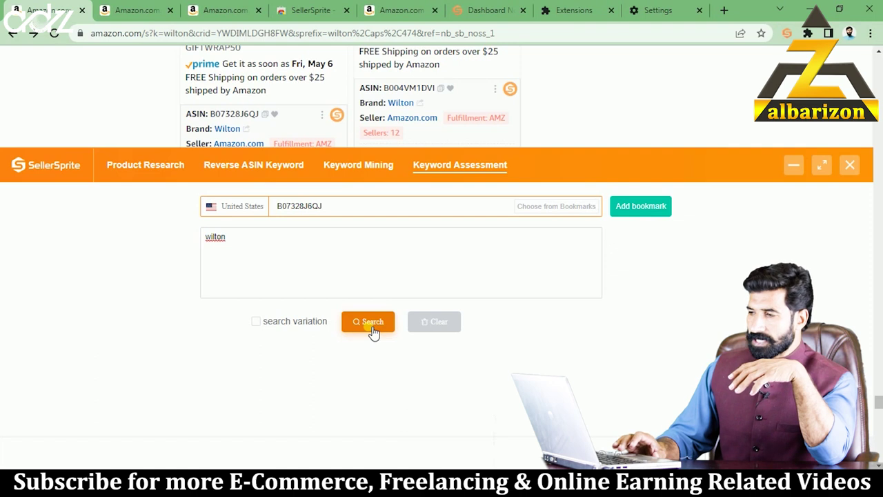
left_click(371, 323)
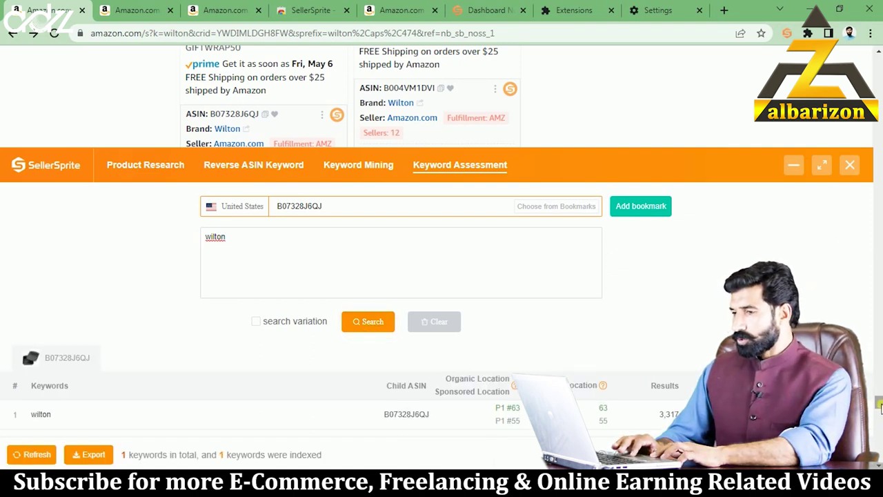
scroll(881, 408, "down", 5)
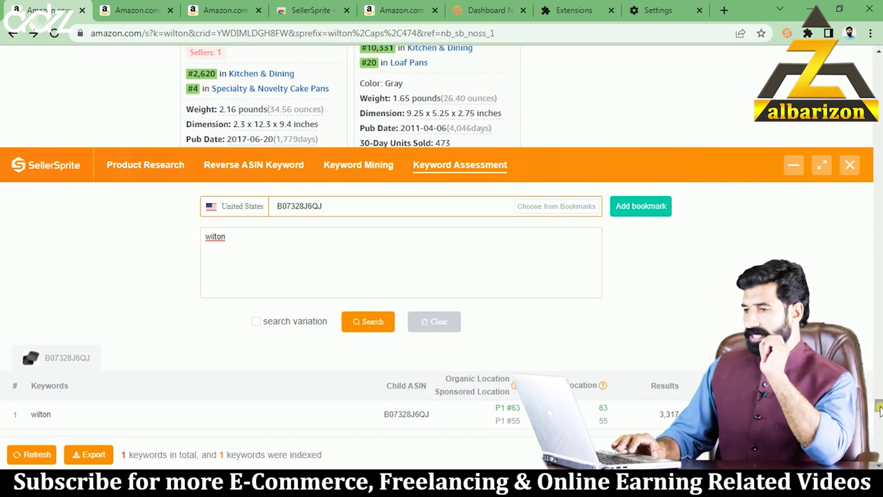